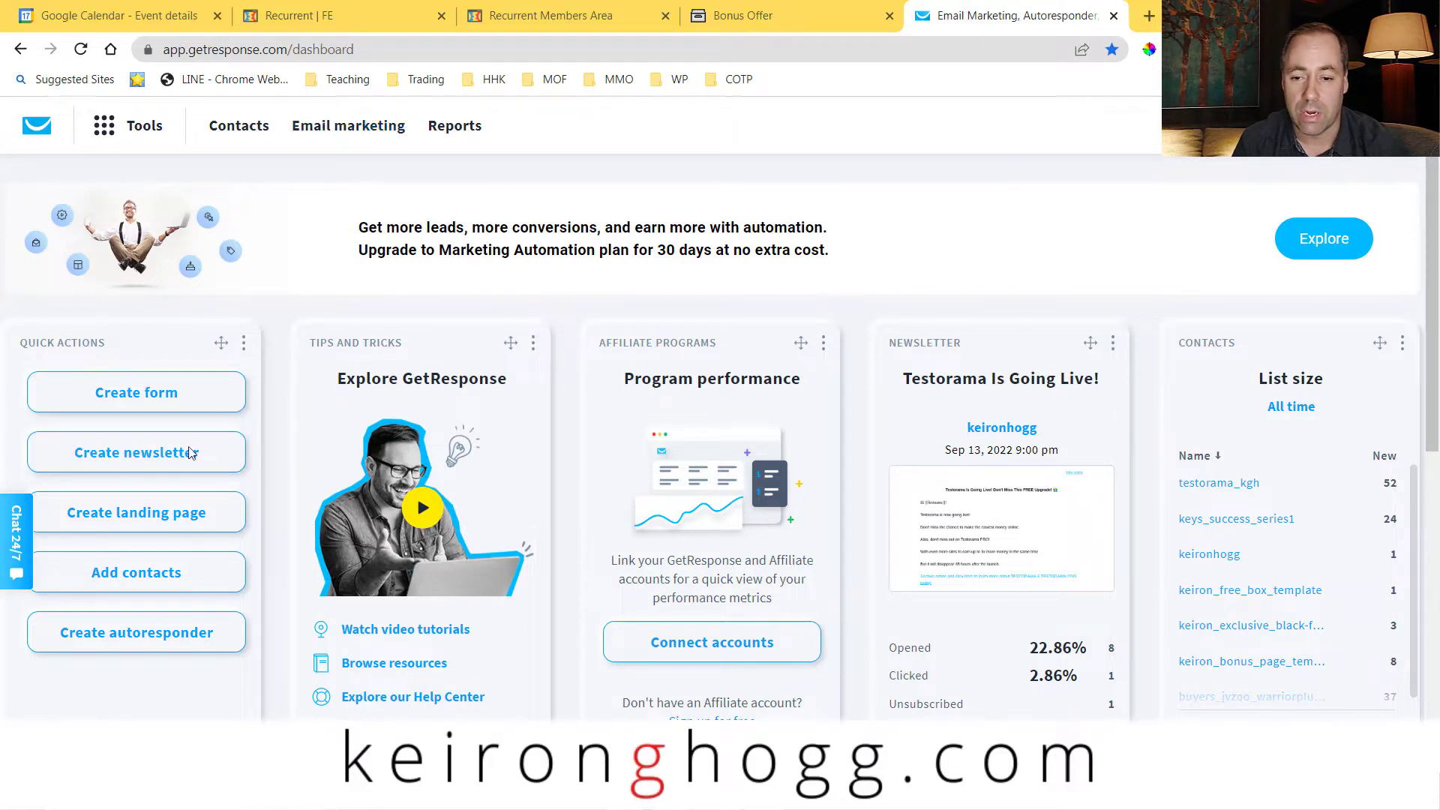
- Start a new newsletter from Create newsletter under Quick actions on the dashboard
left_click(177, 458)
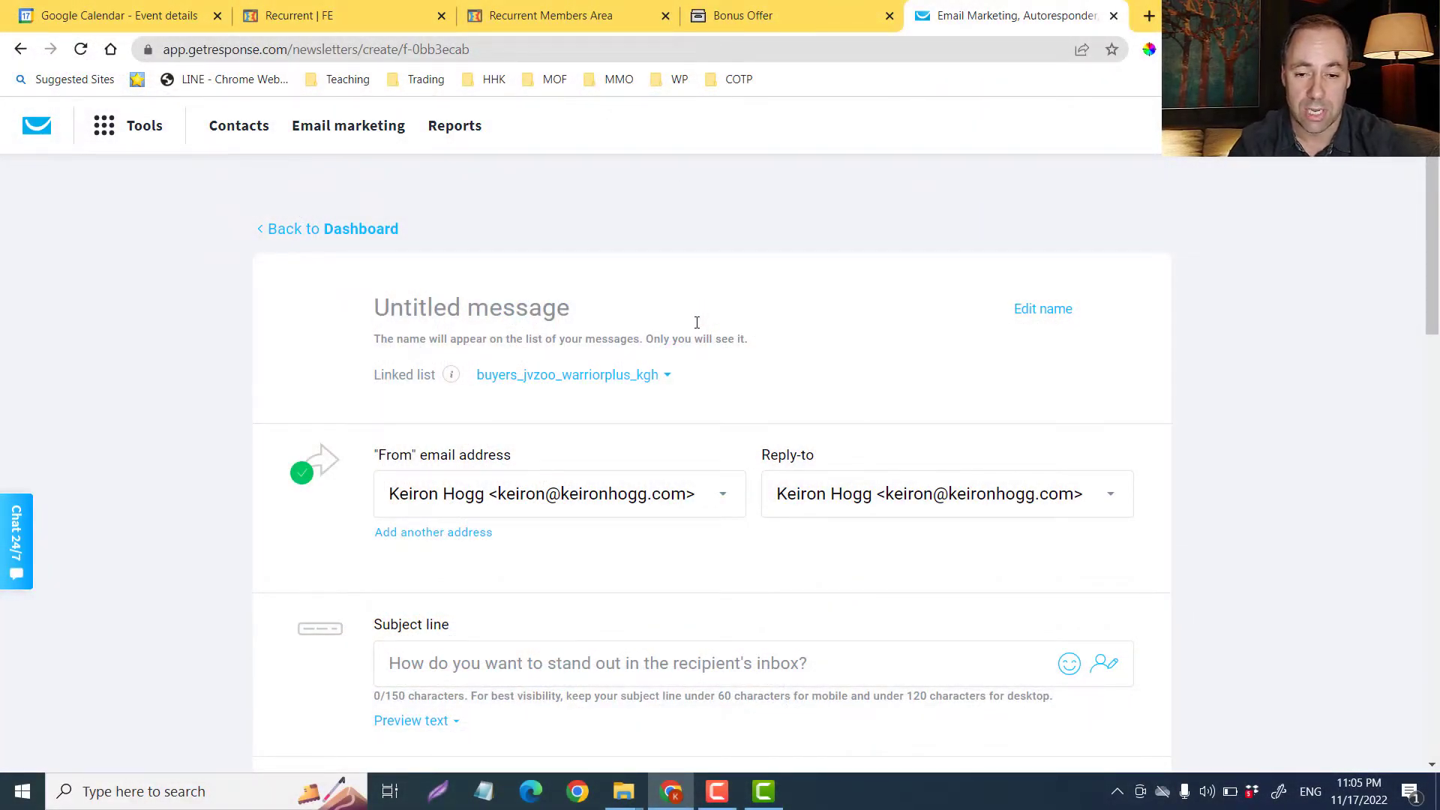
- Name the message 'Test' and place the cursor in the empty Subject line field
type("Test")
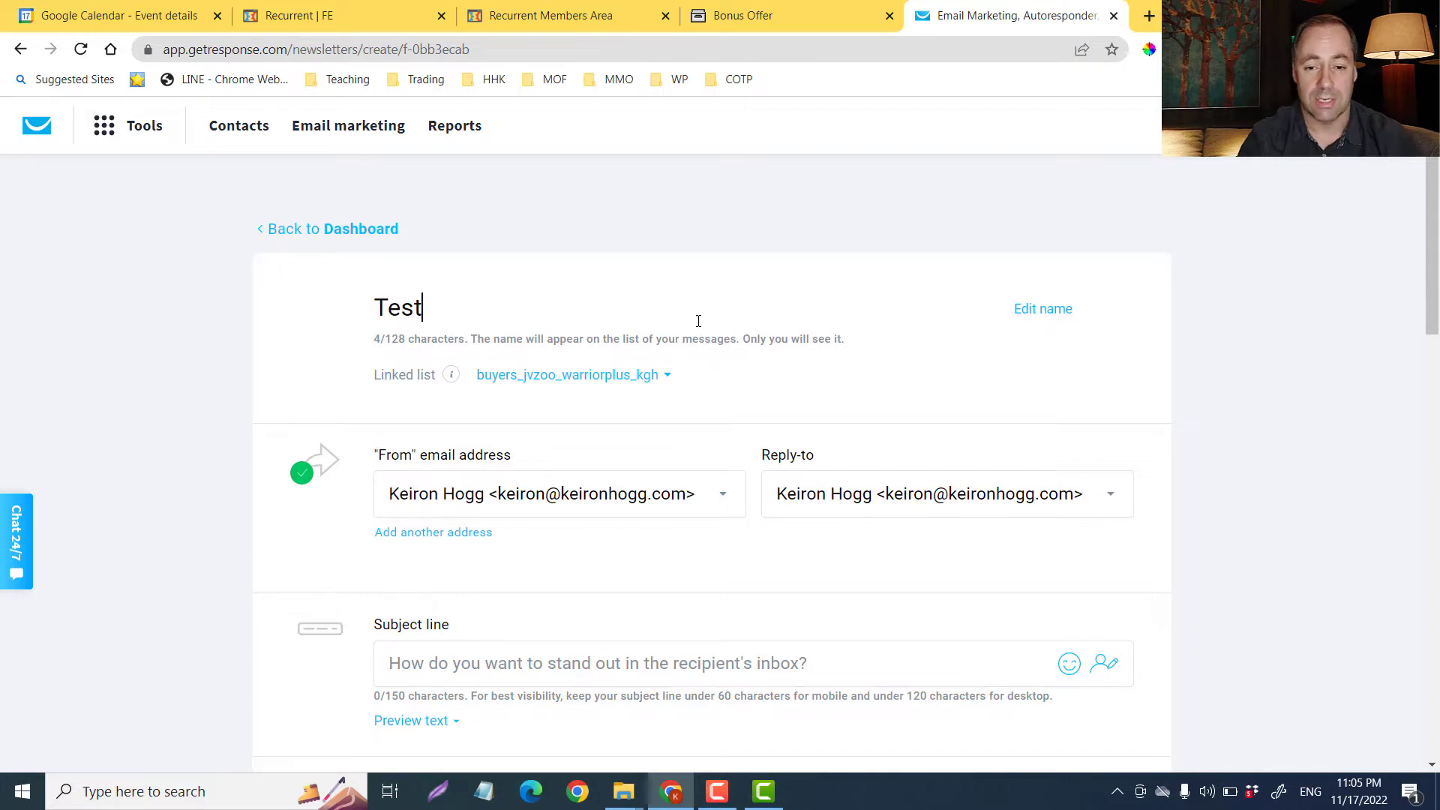
scroll(716, 349, "down", 3)
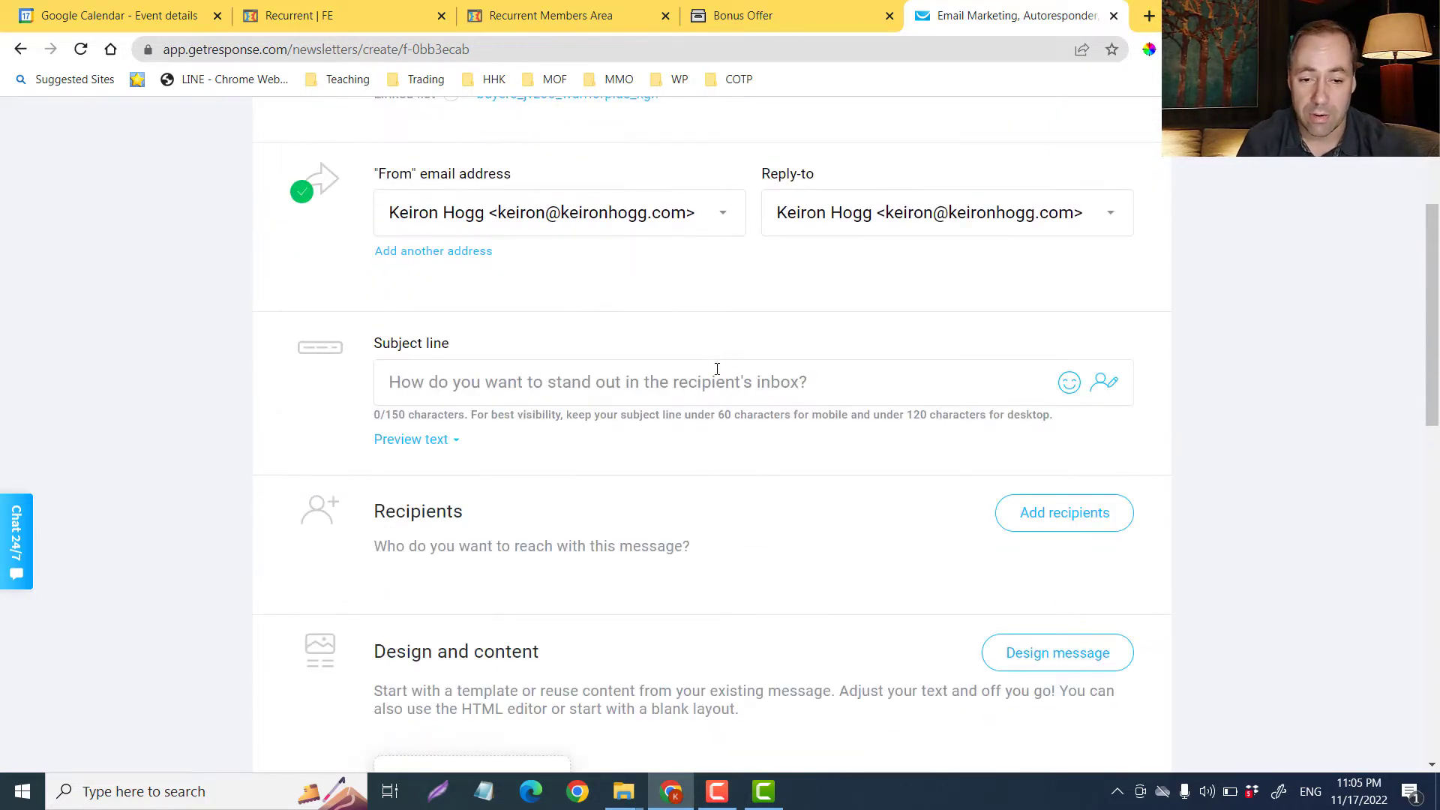
left_click(714, 375)
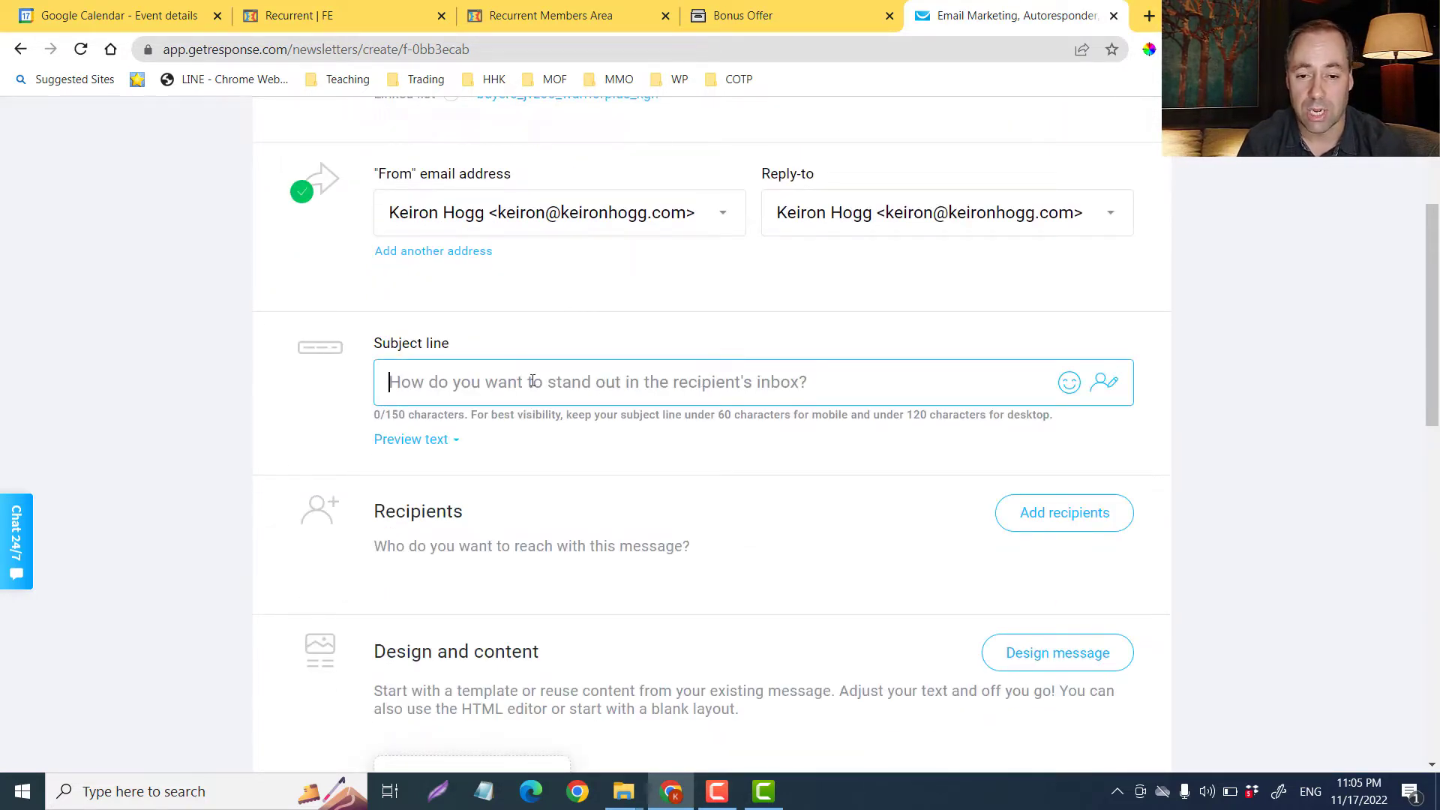
scroll(525, 386, "up", 3)
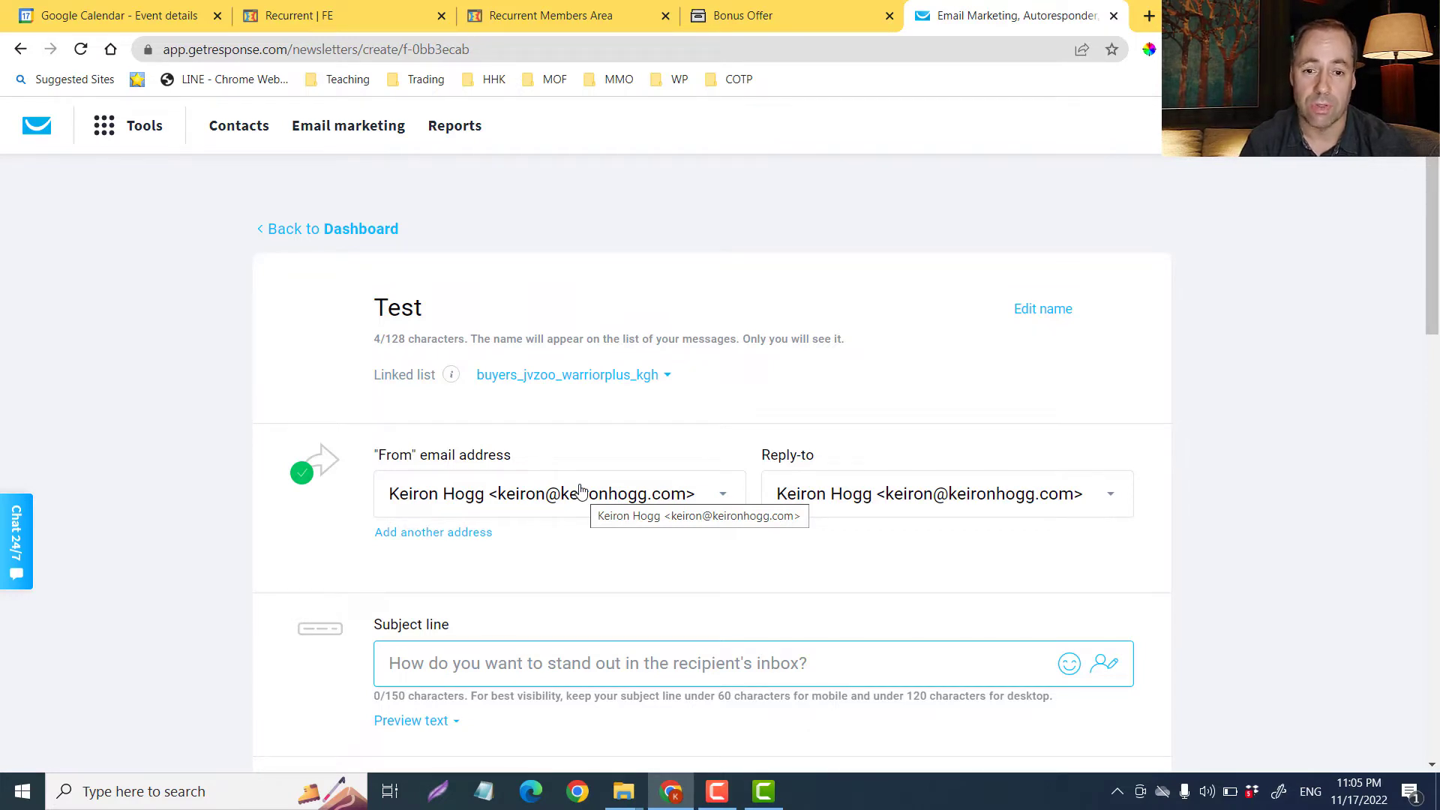
scroll(555, 491, "down", 1)
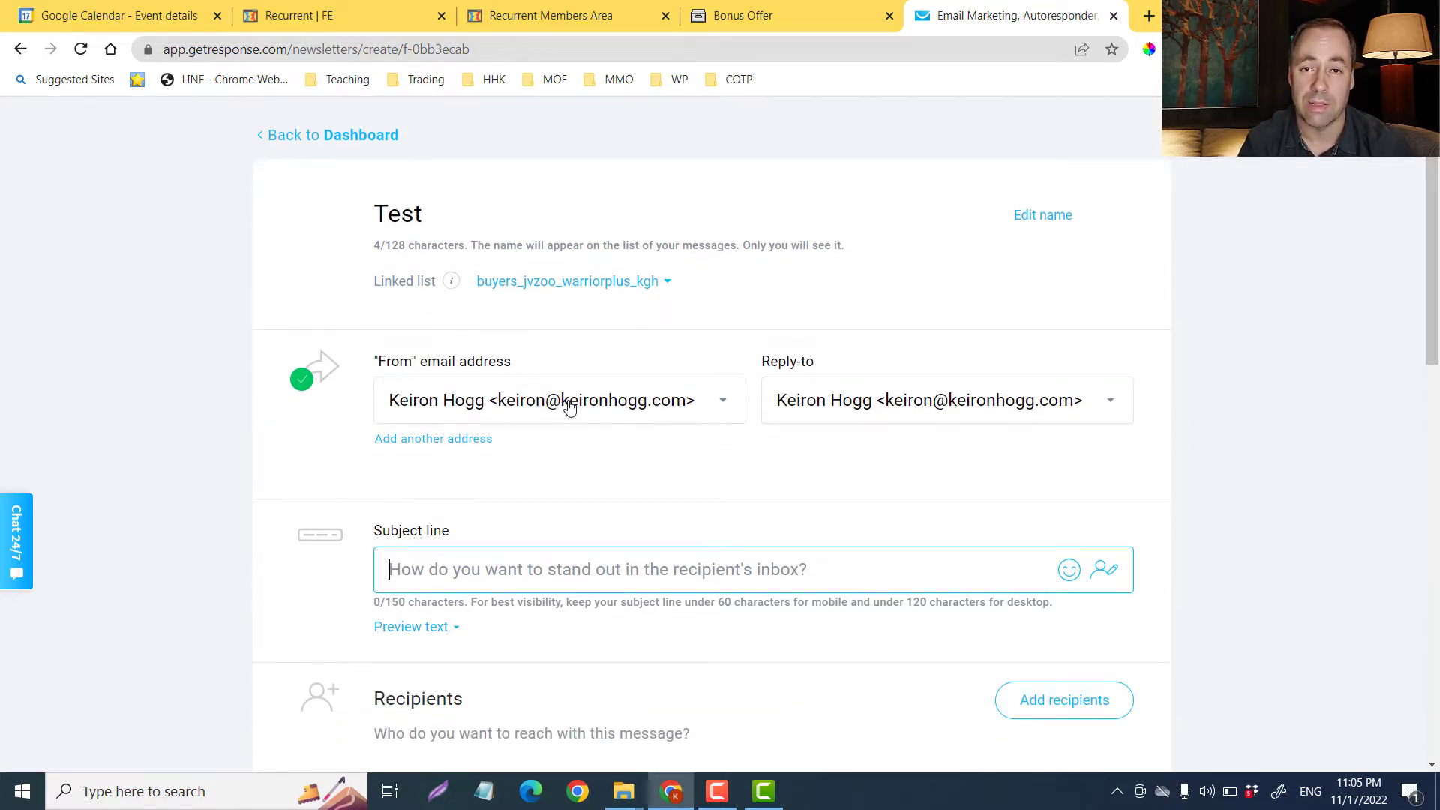
scroll(568, 405, "down", 2)
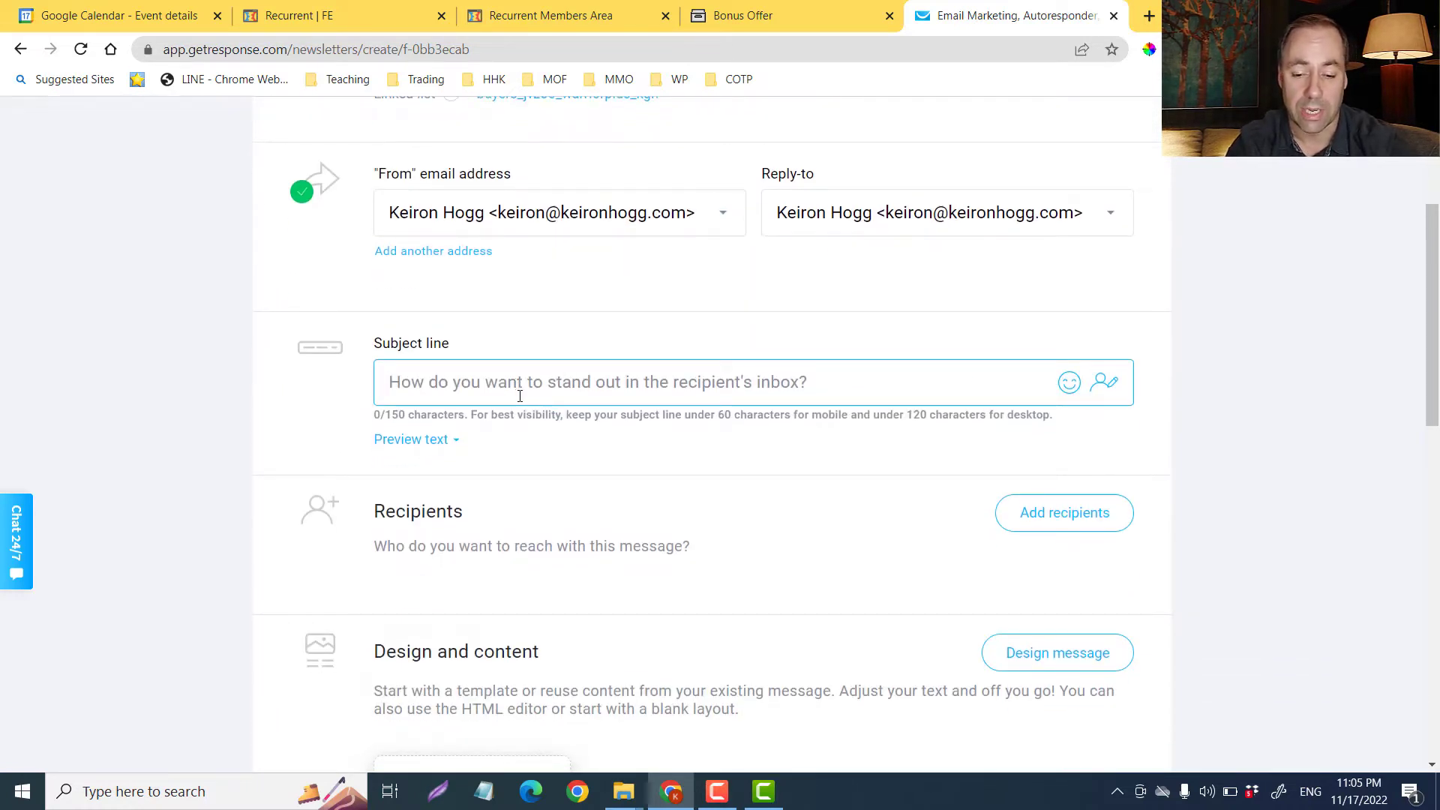
- Enter the subject 'Did You See This?' and append a fire emoji
type("Did You See THi")
key("BackSpace")
type("hi")
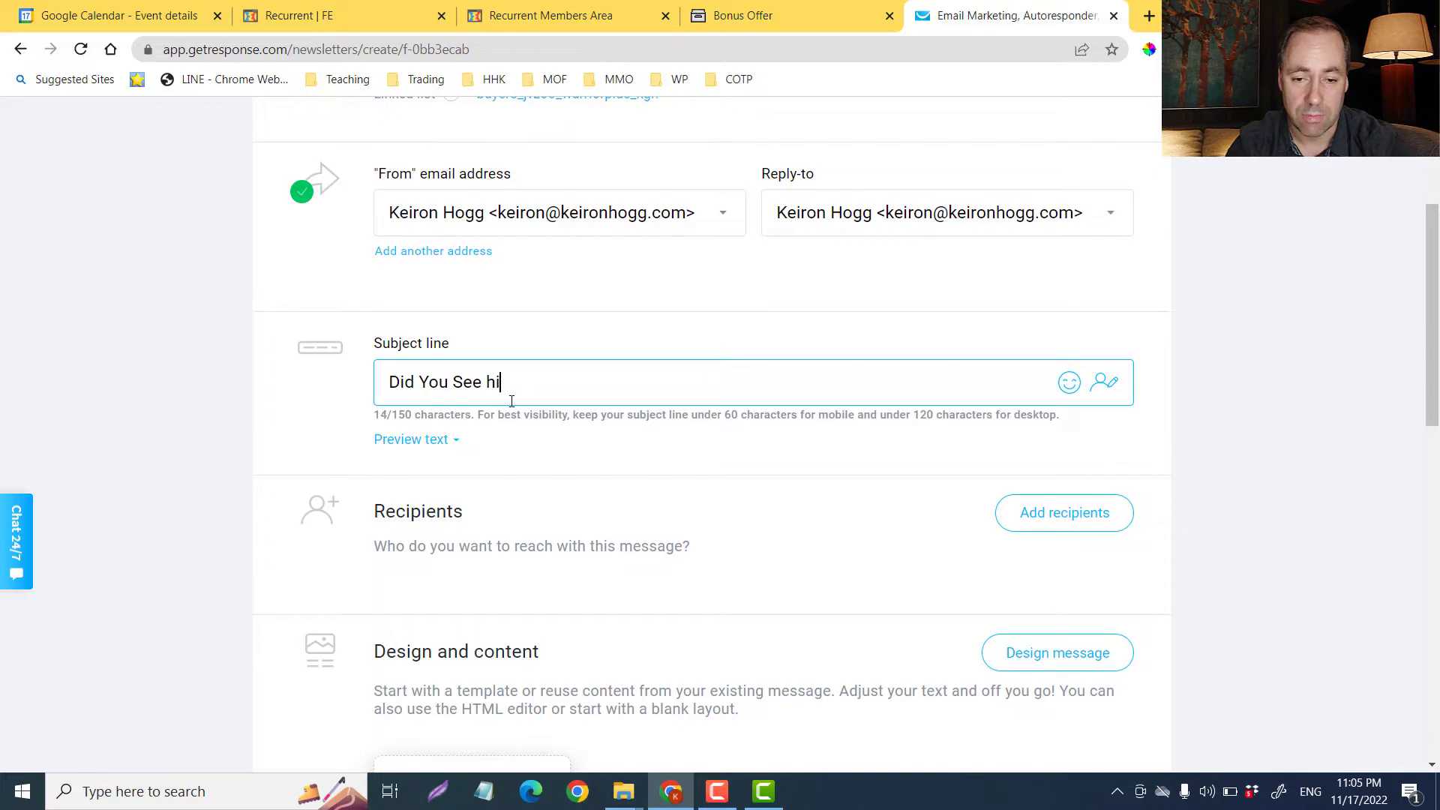
key("BackSpace")
type("hi")
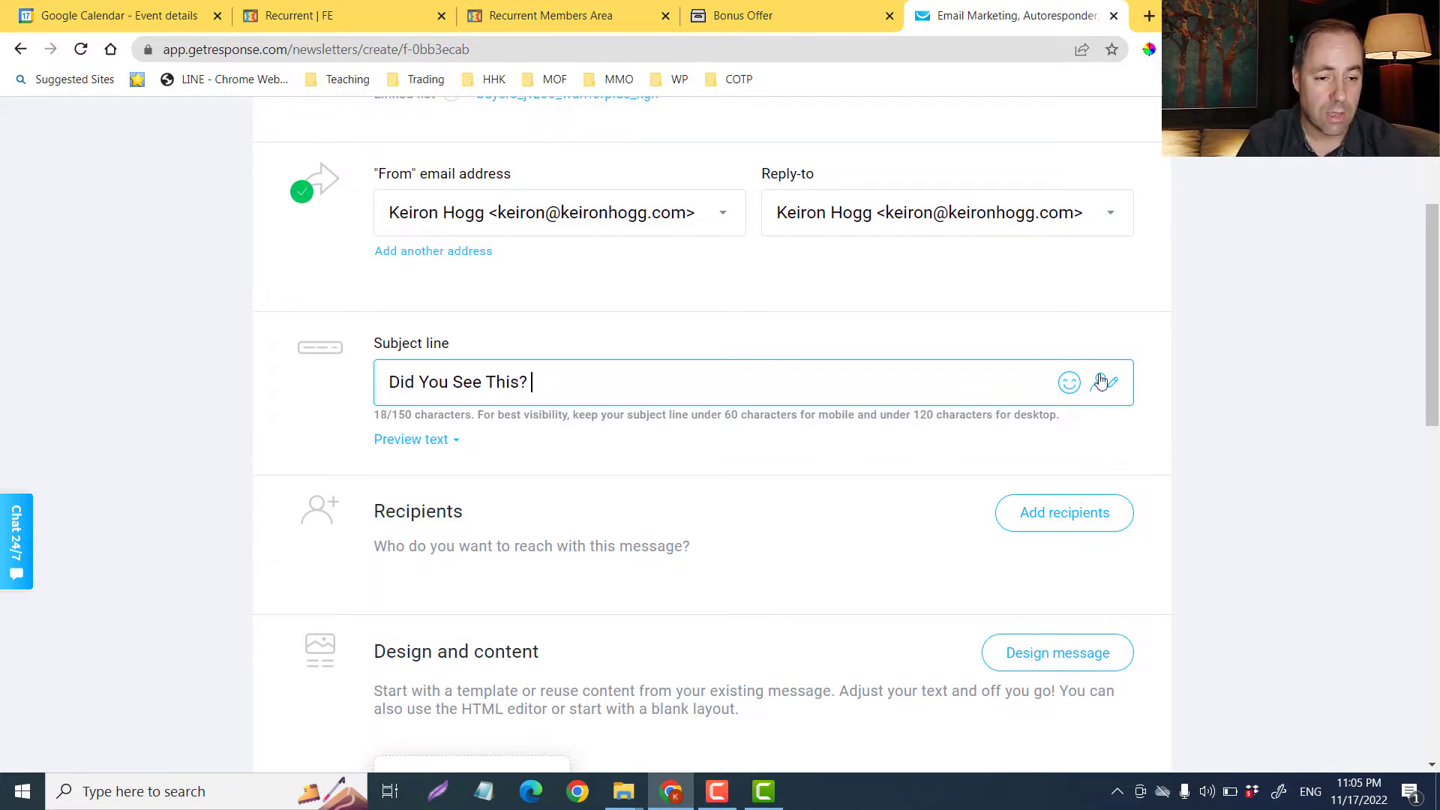
left_click(1068, 383)
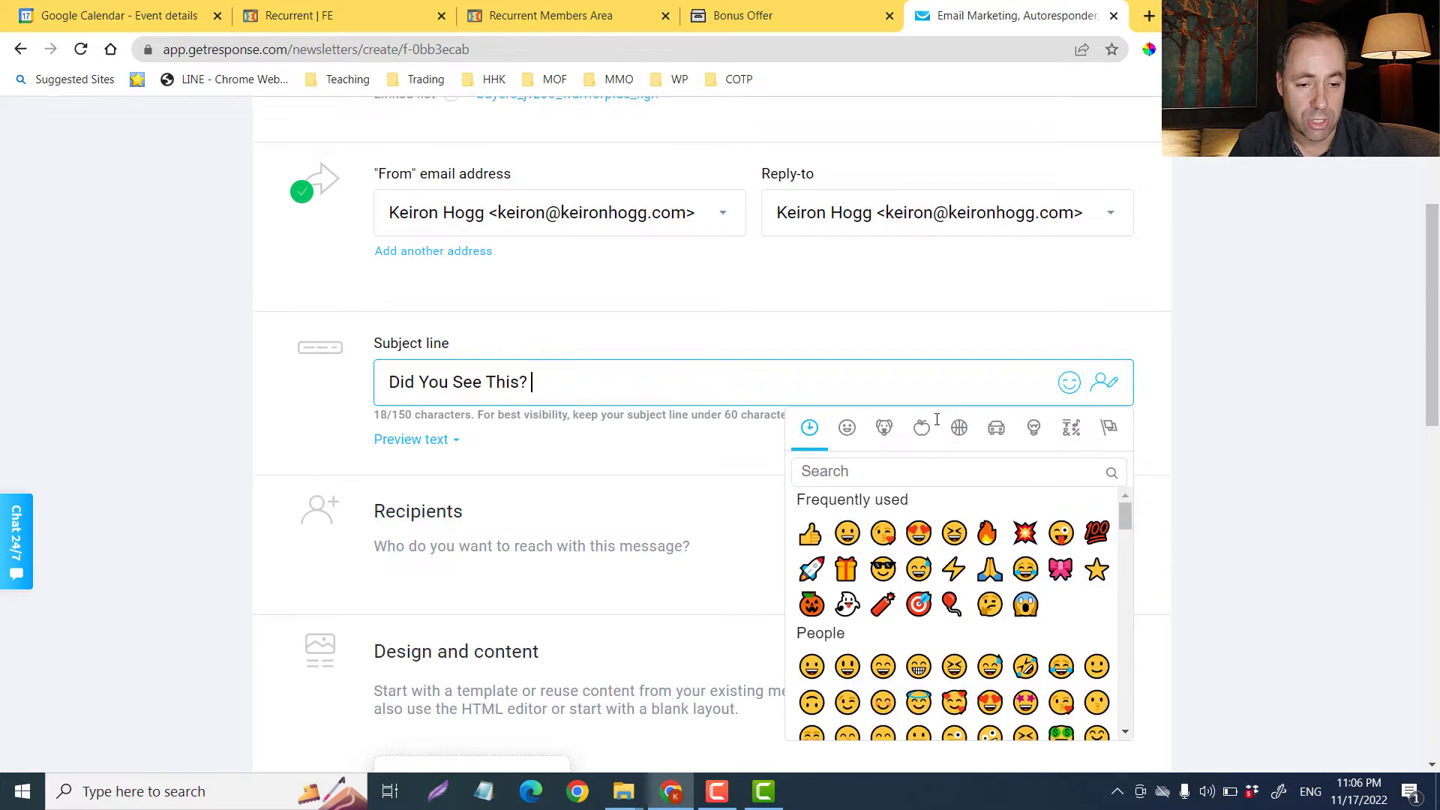
left_click(987, 534)
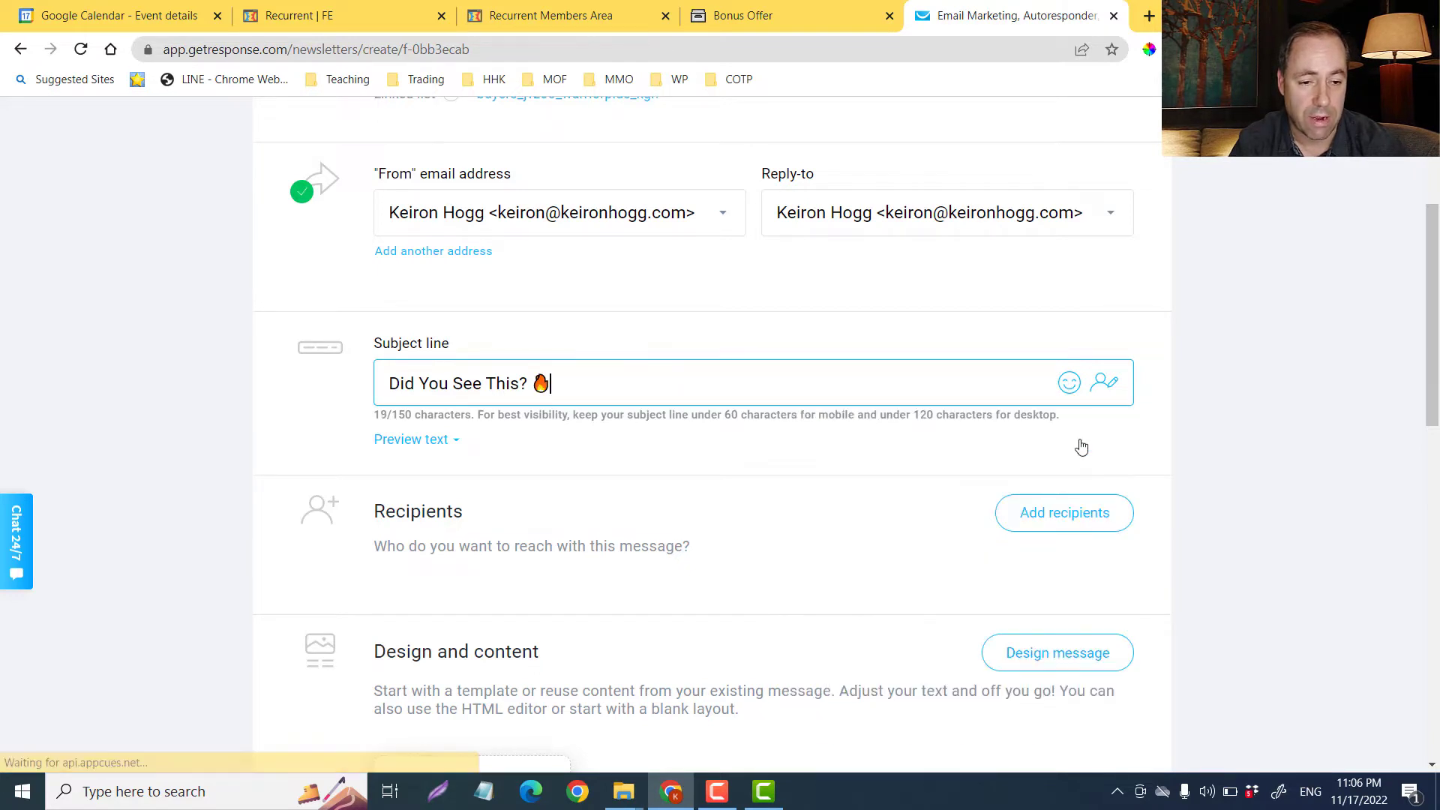
- Insert the [[firstname]] field at the subject's start, followed by ', '
left_click(1103, 384)
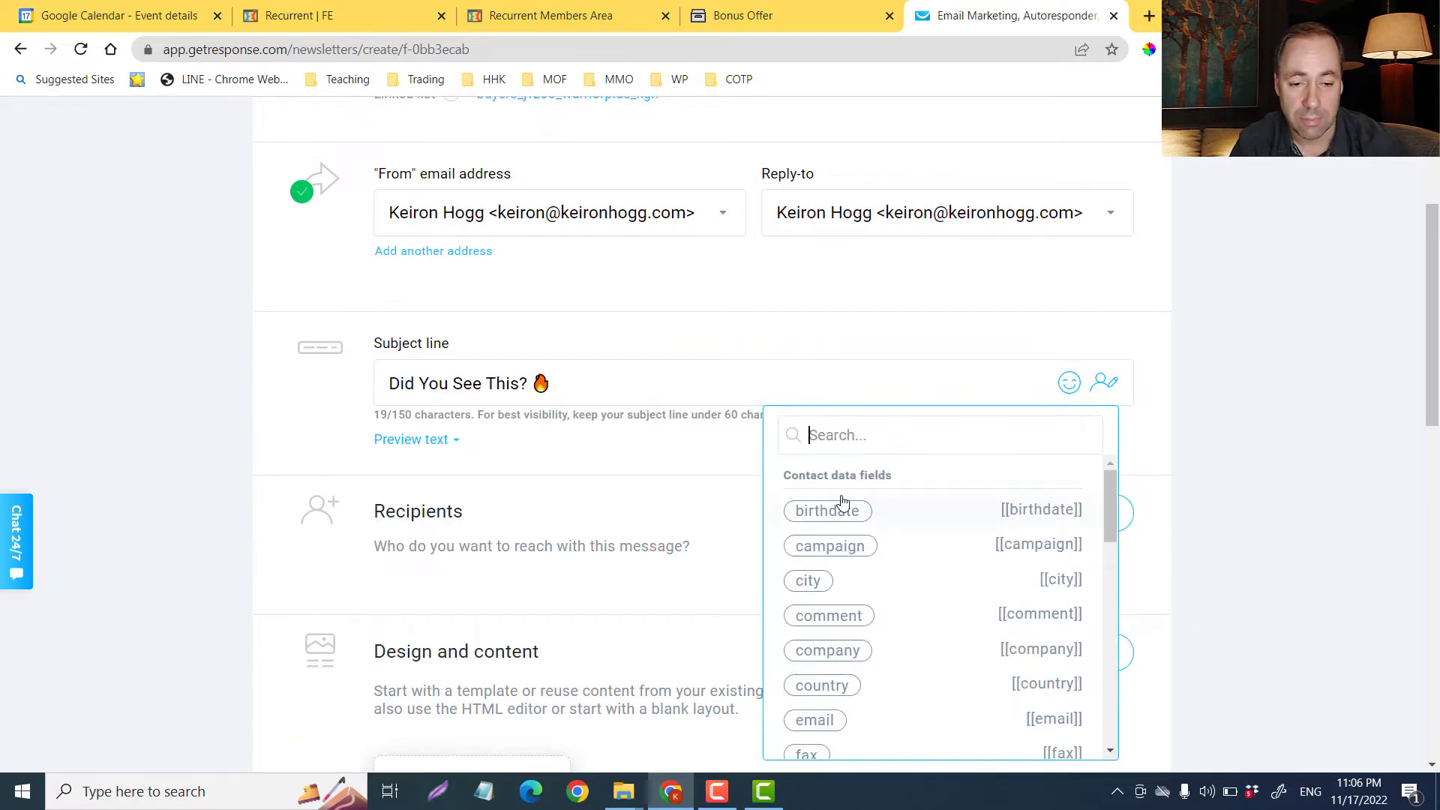
scroll(842, 506, "down", 1)
scroll(847, 598, "down", 2)
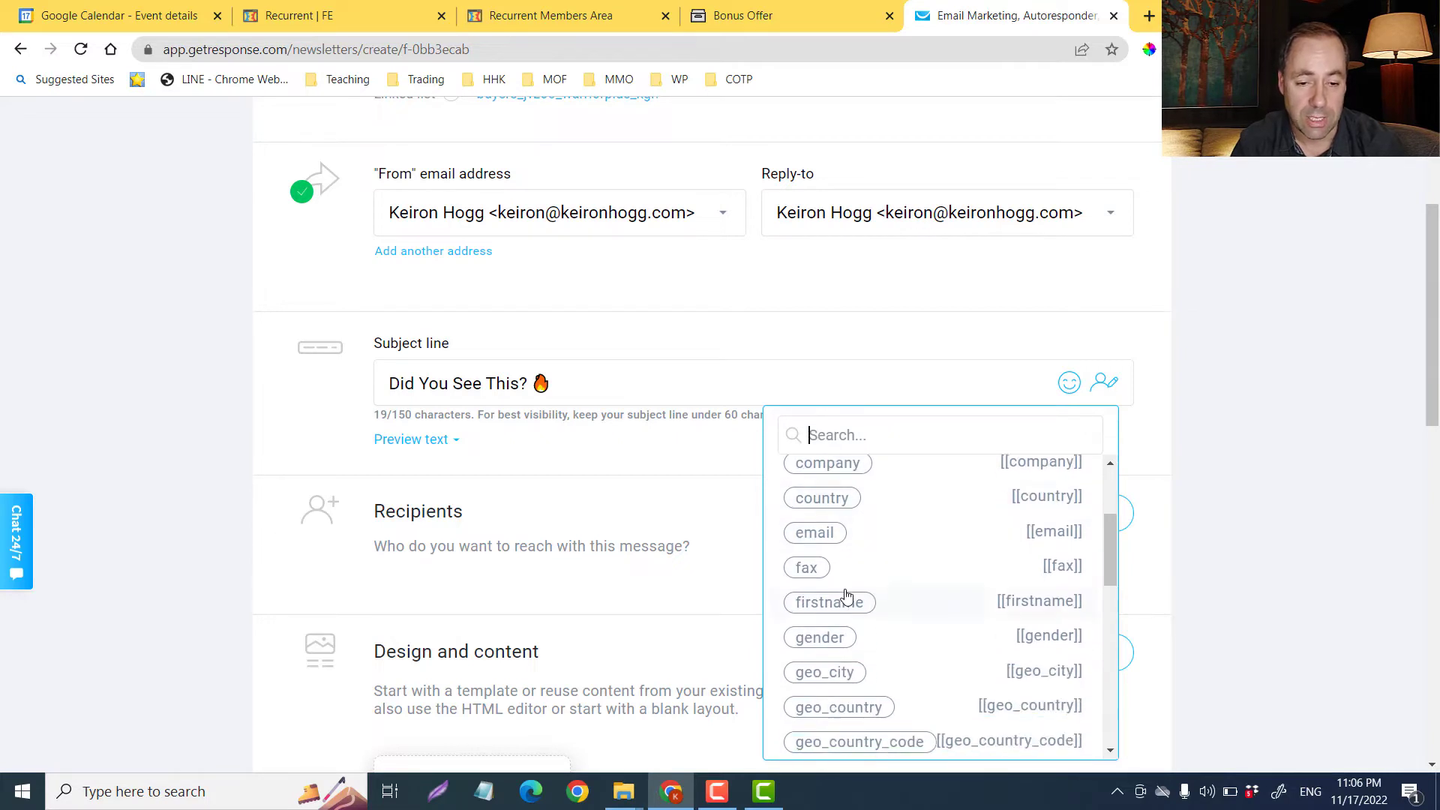
scroll(829, 598, "up", 3)
scroll(832, 564, "down", 2)
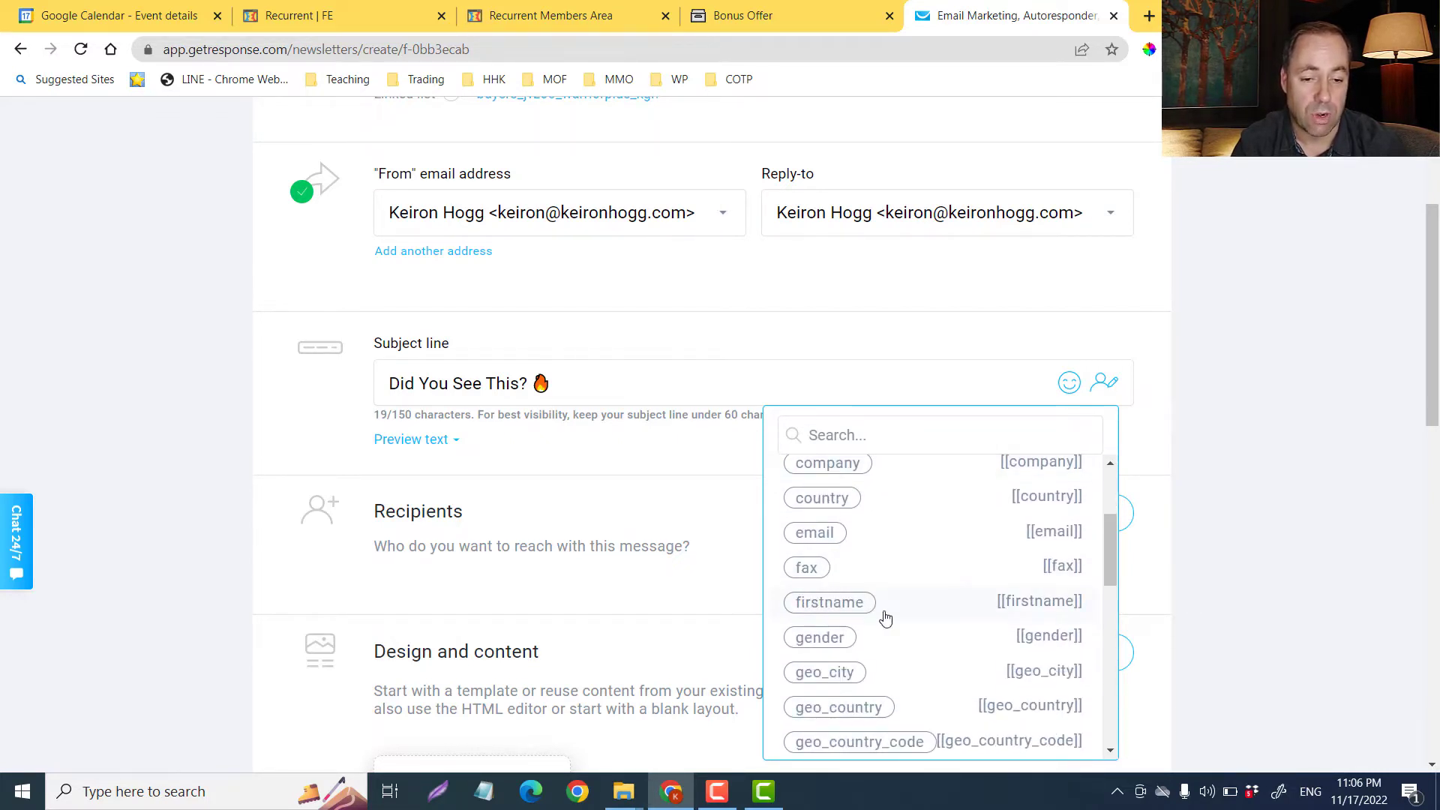
left_click(393, 384)
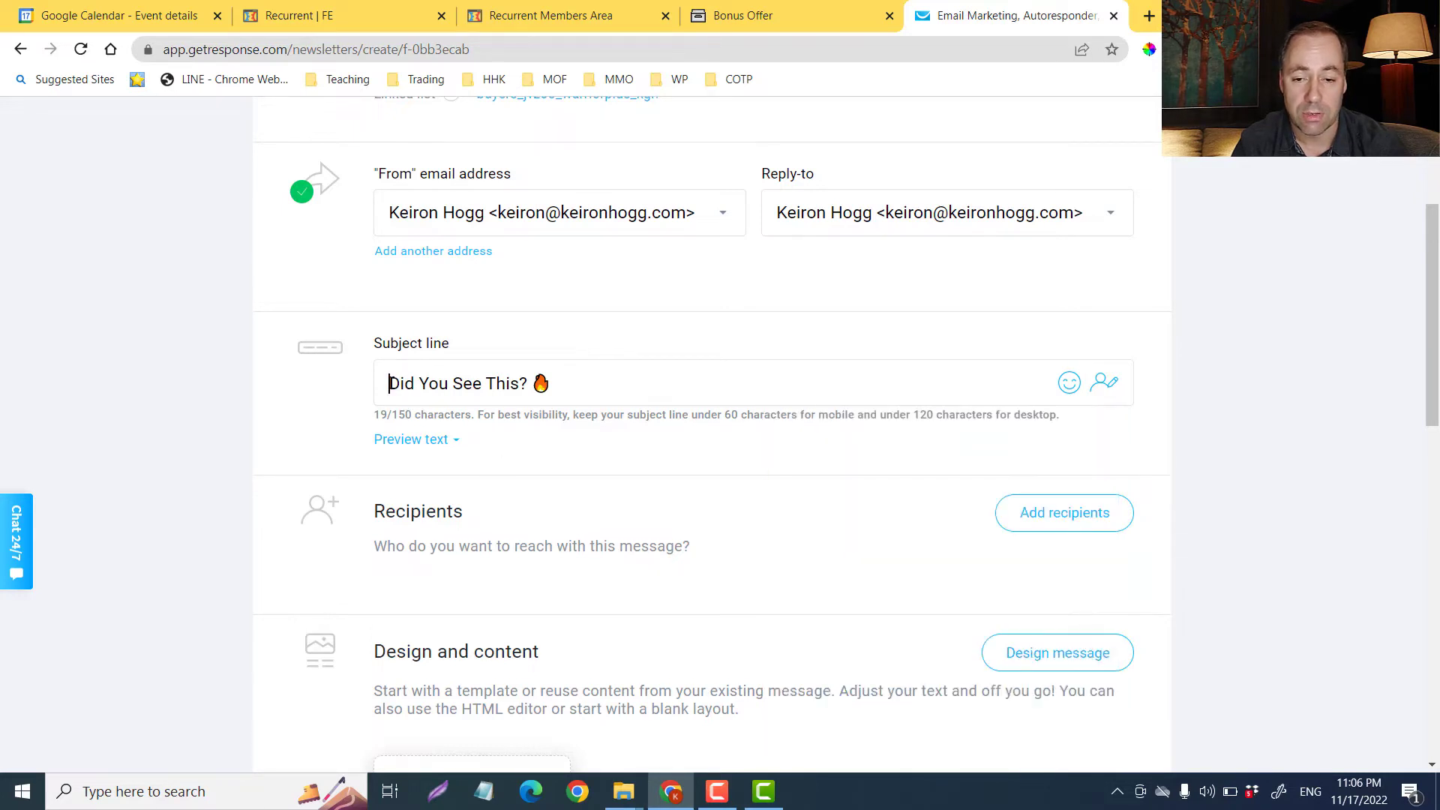
left_click(1106, 387)
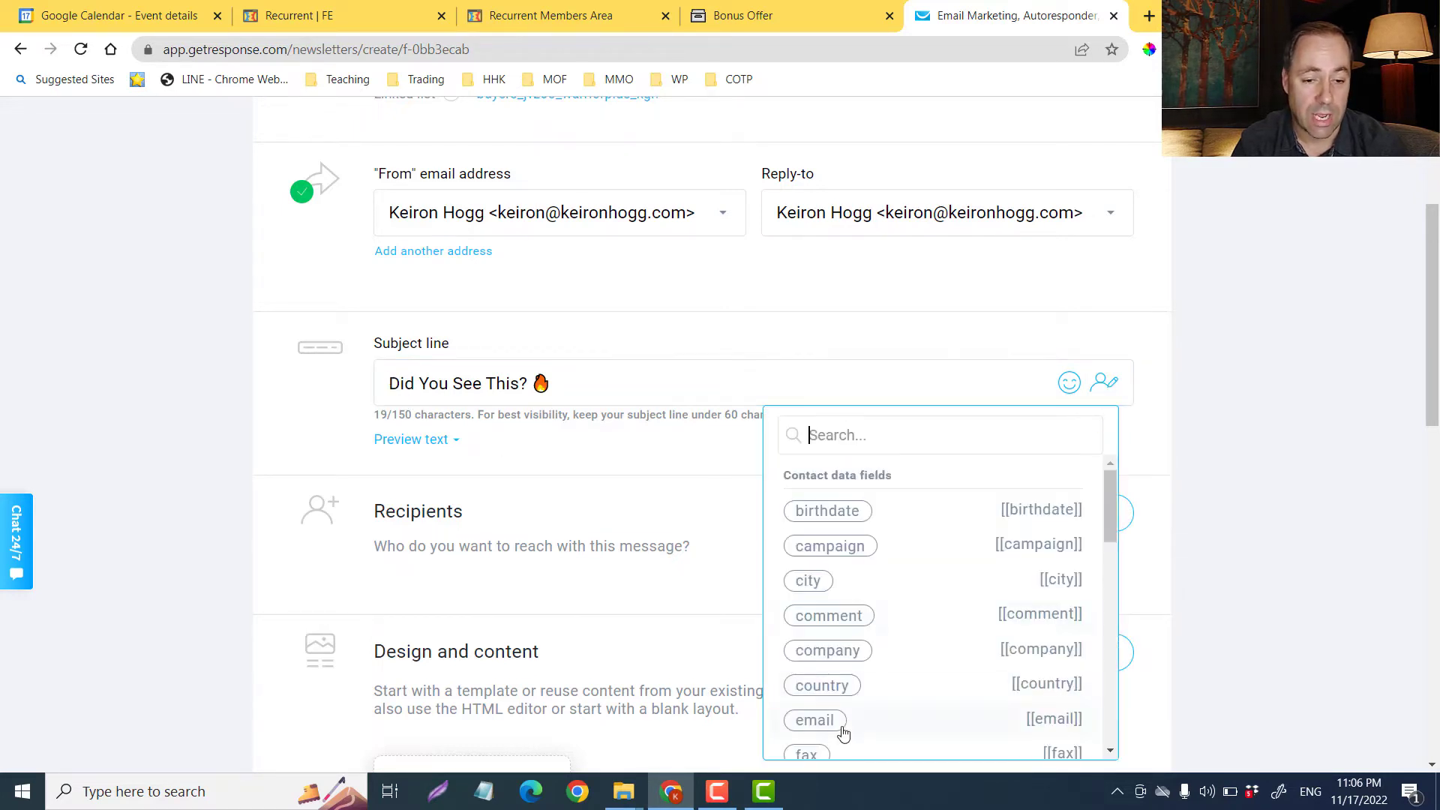
scroll(842, 643, "down", 1)
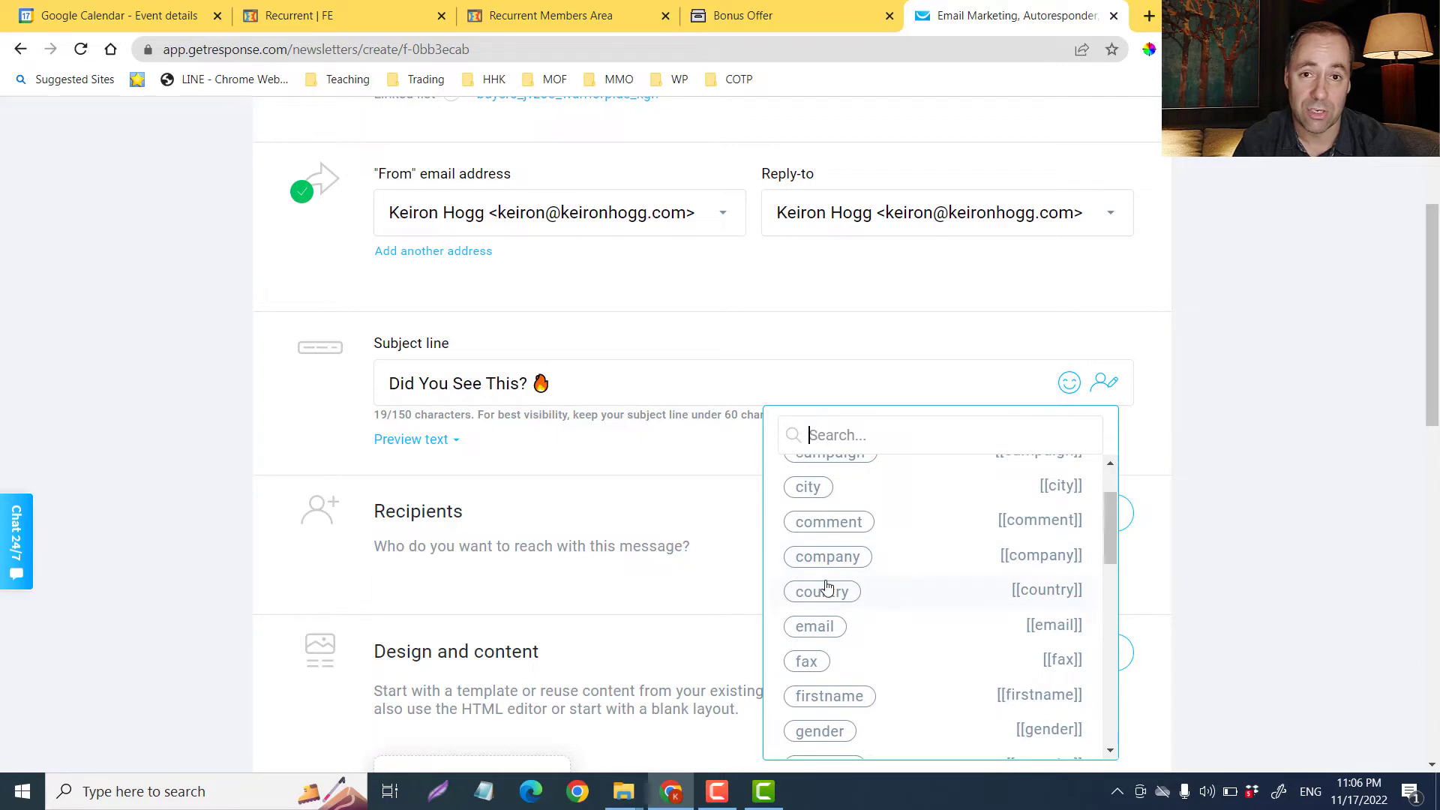
left_click(833, 696)
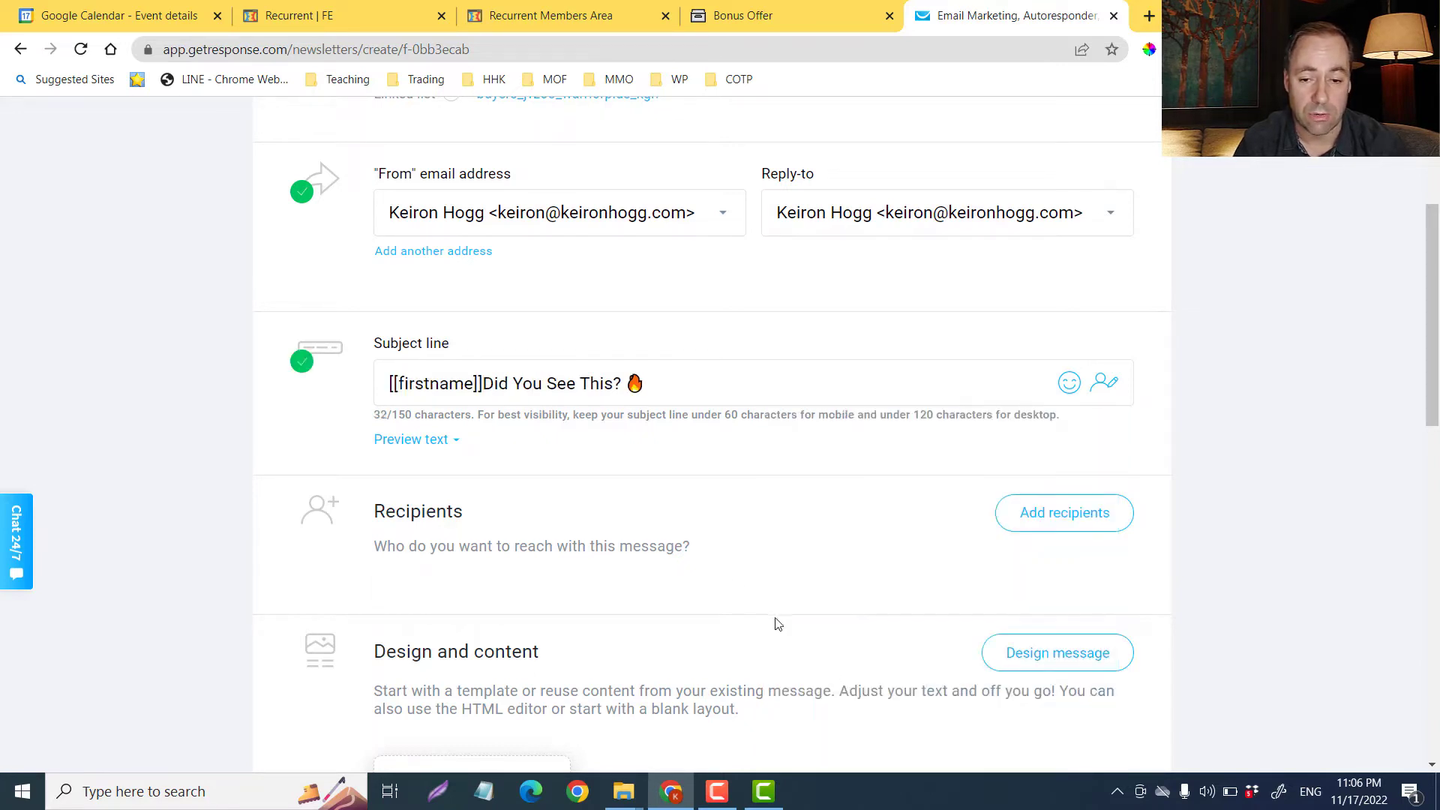
left_click(482, 384)
type(",")
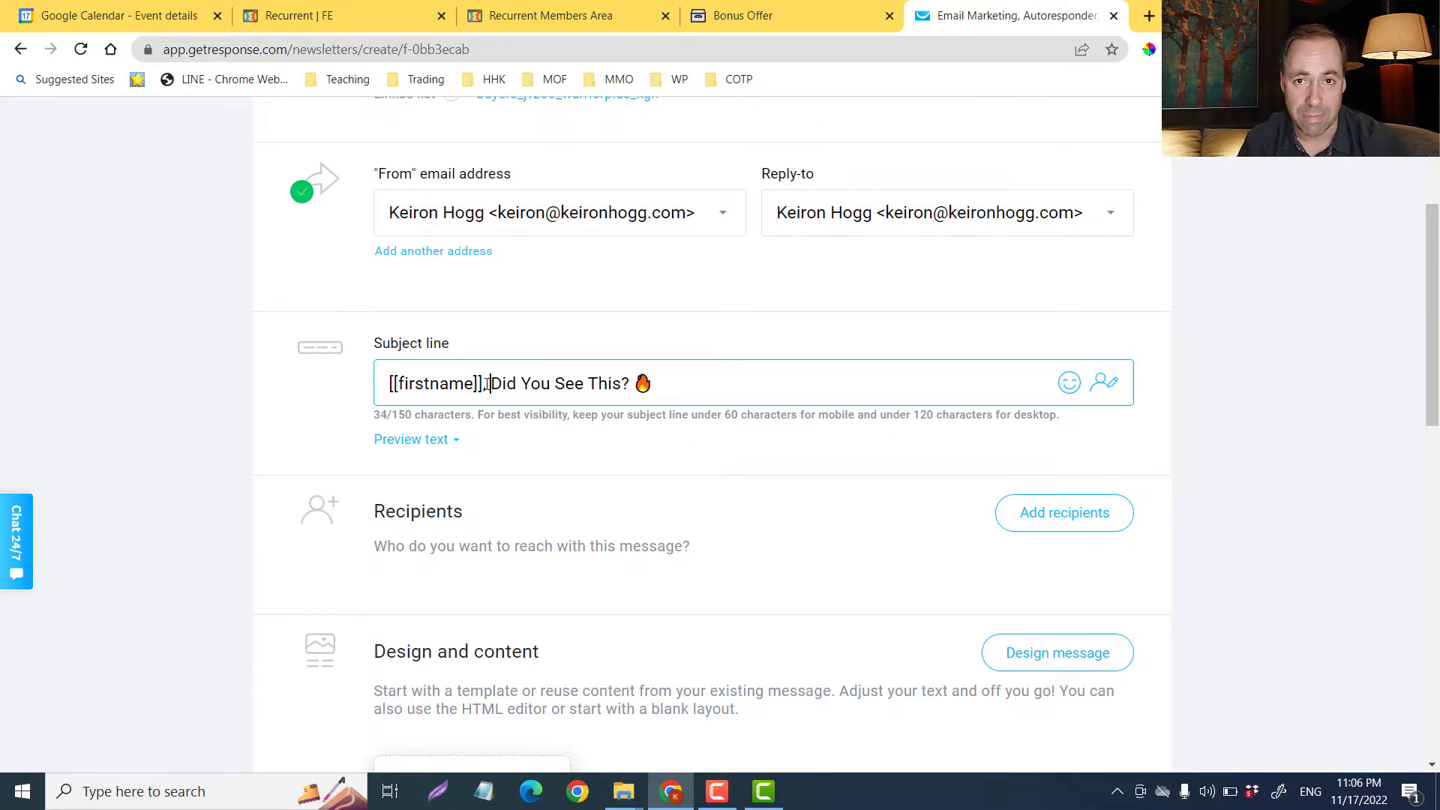
scroll(524, 394, "down", 1)
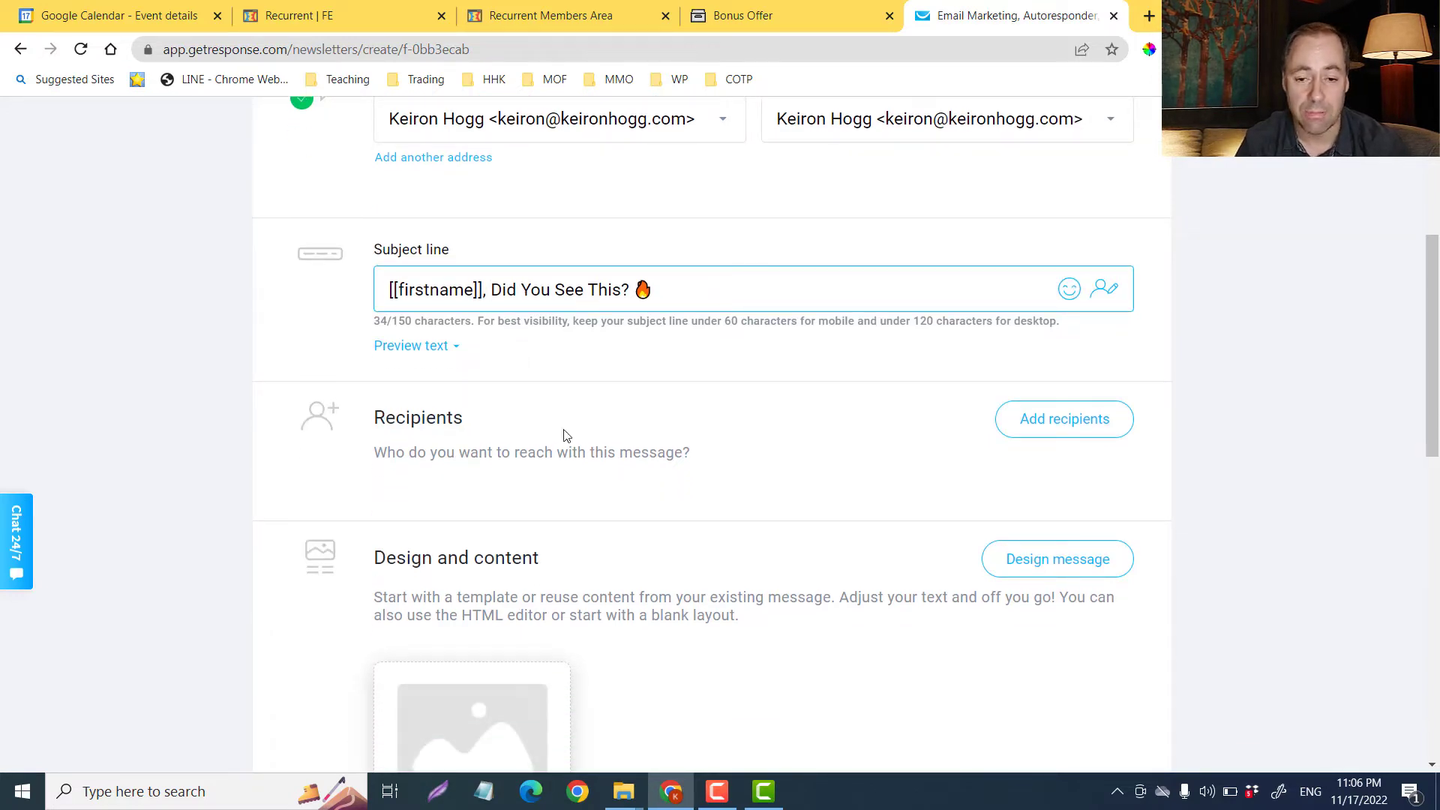
- Add all seven contact lists as recipients, totalling 84 unique contacts
left_click(1052, 424)
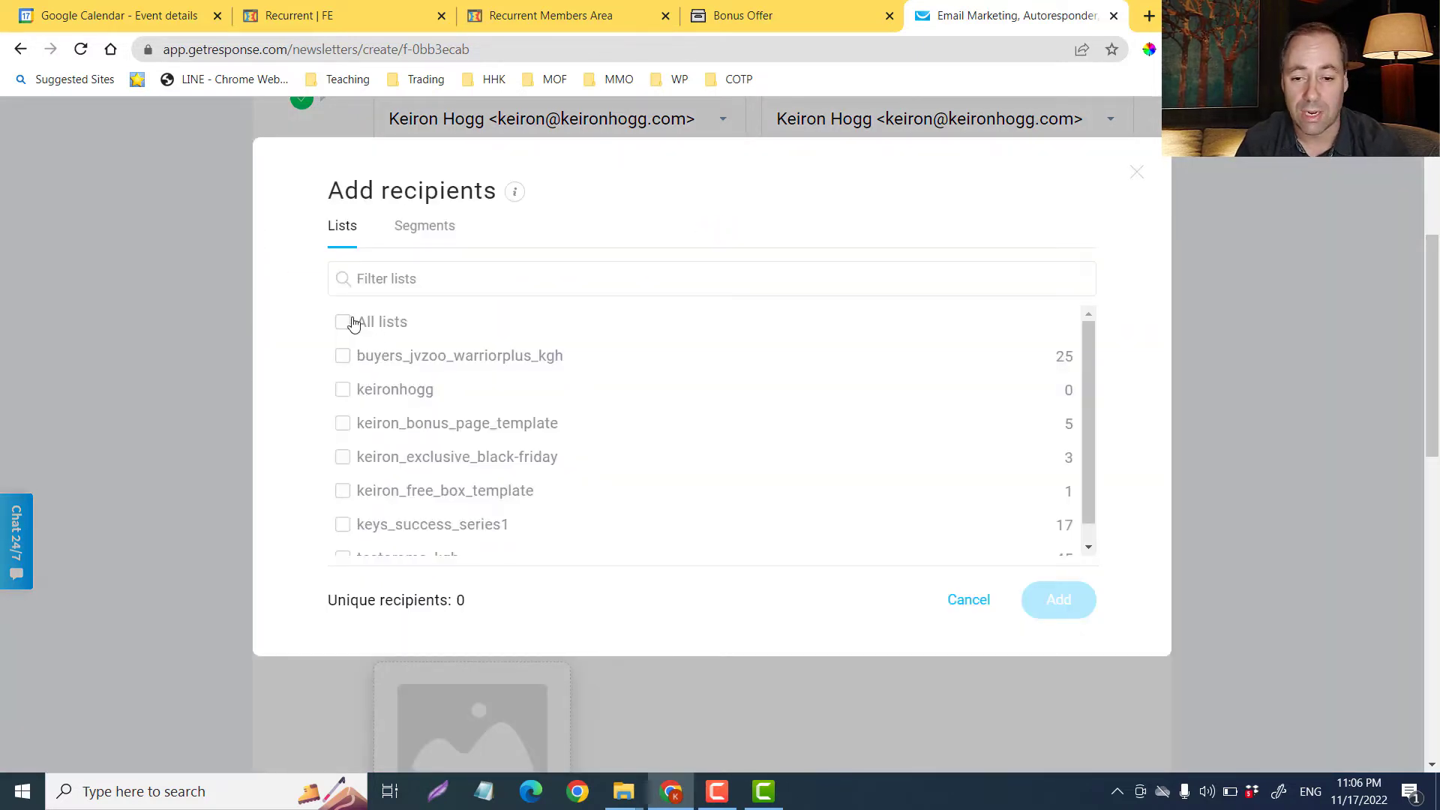
left_click(343, 324)
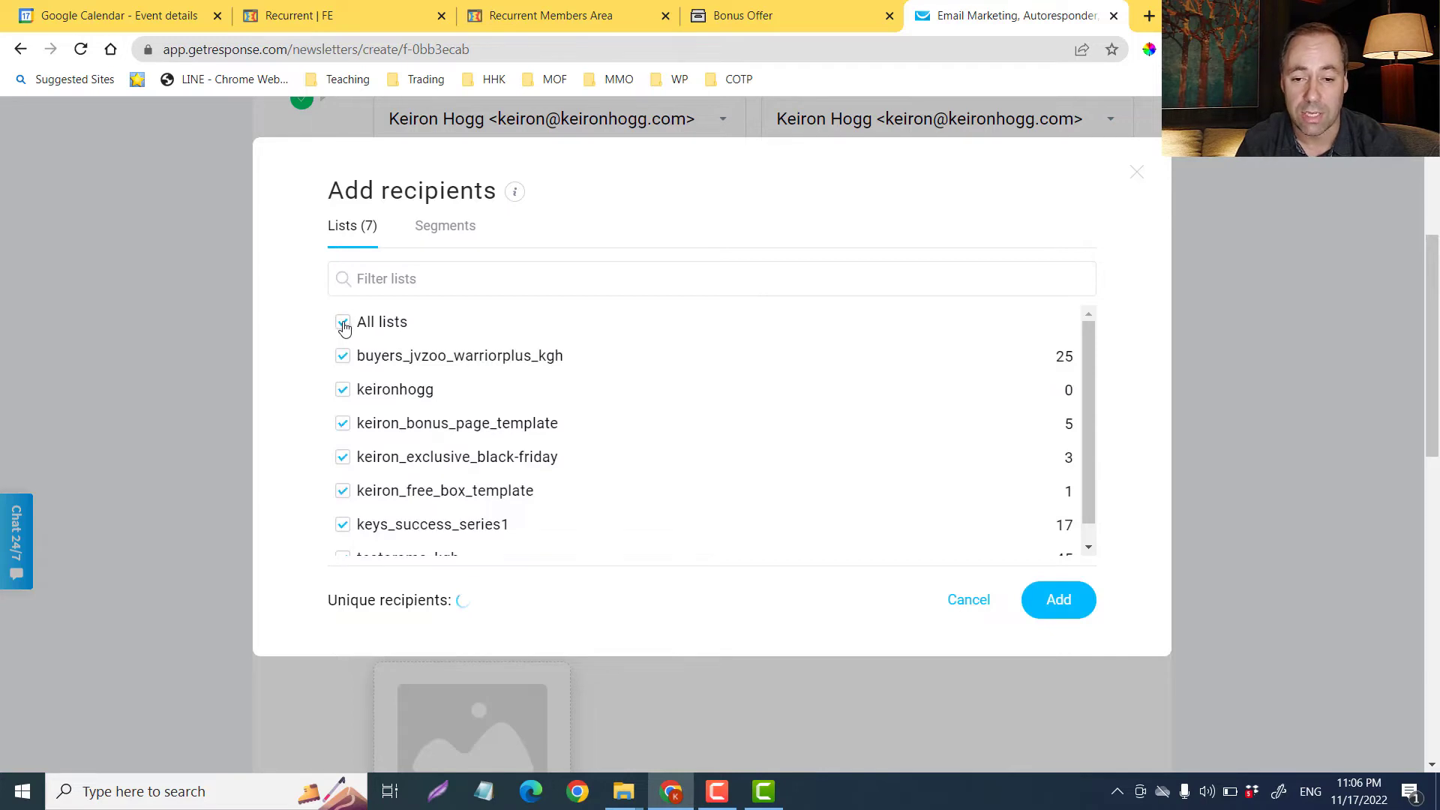
left_click(344, 425)
left_click(344, 426)
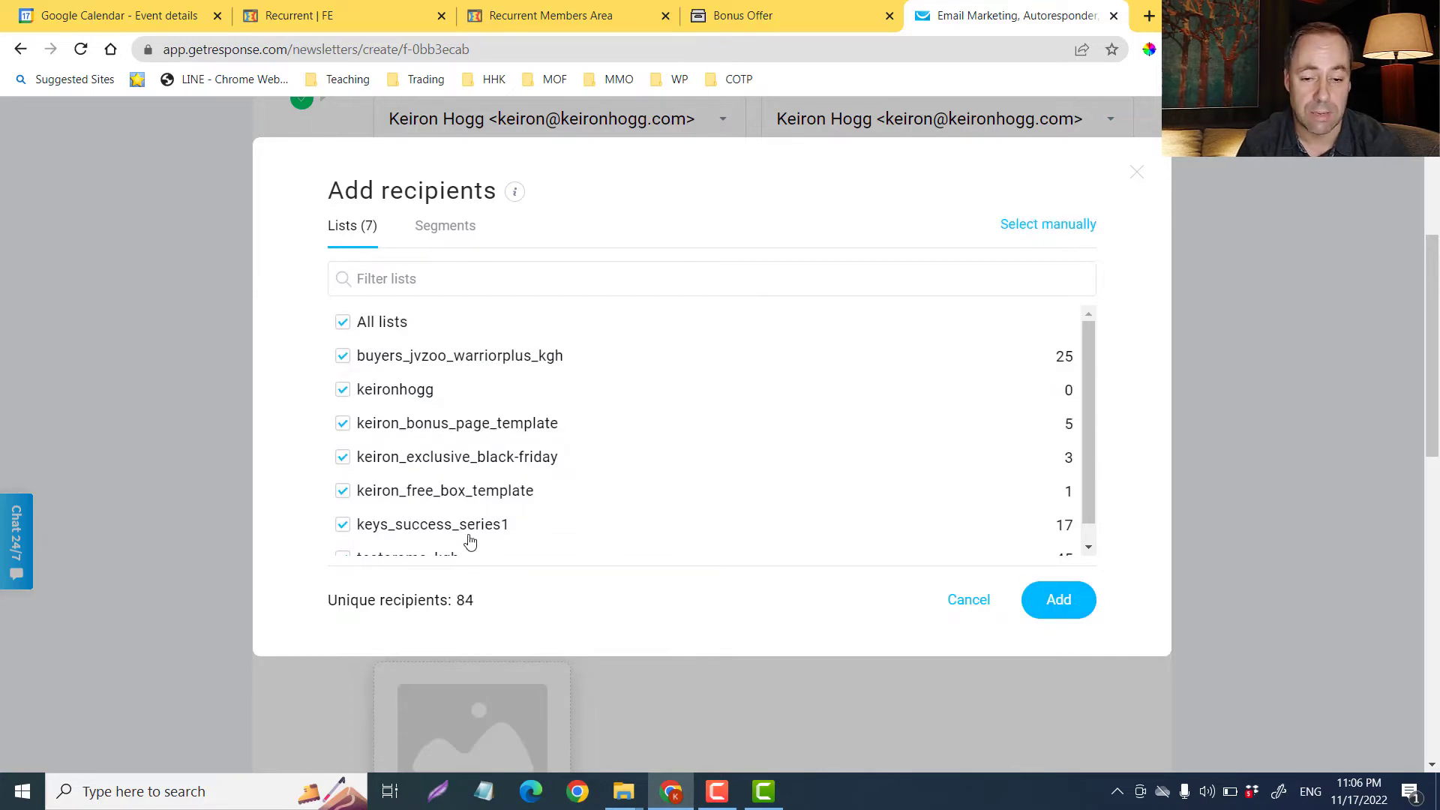
left_click(1058, 599)
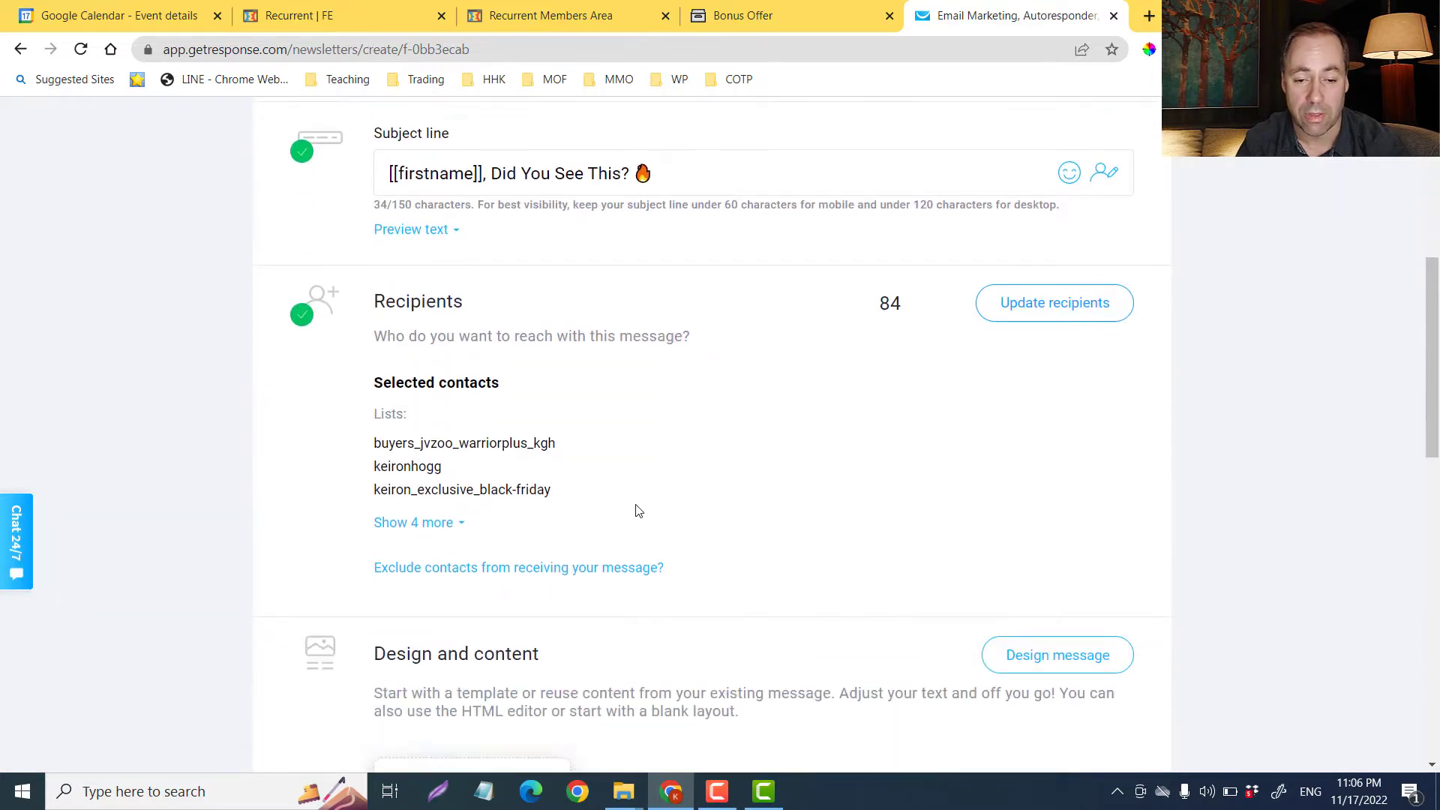
scroll(638, 510, "down", 5)
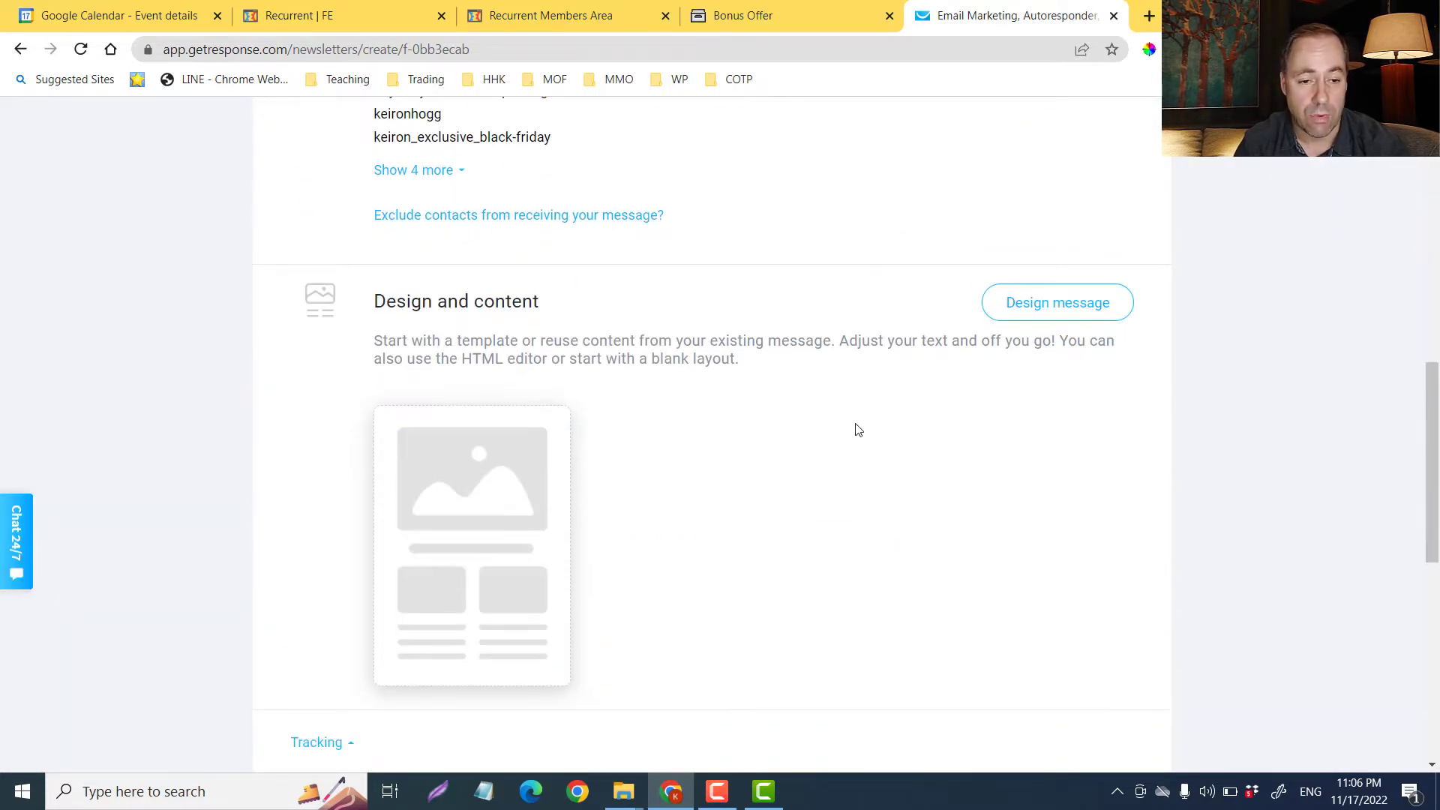
- Load the saved Product Review Template from My templates into the message editor
left_click(471, 550)
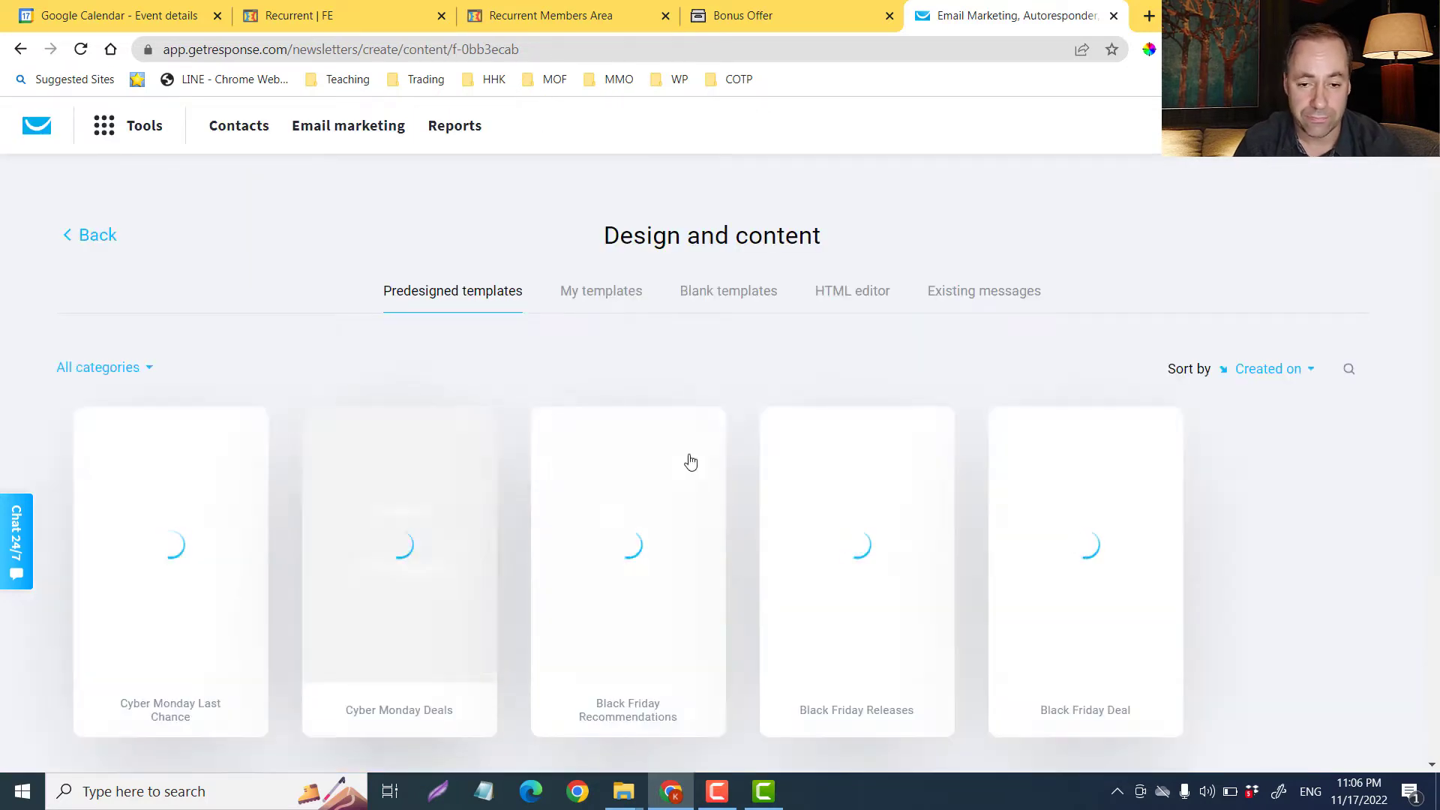
mouse_move(237, 541)
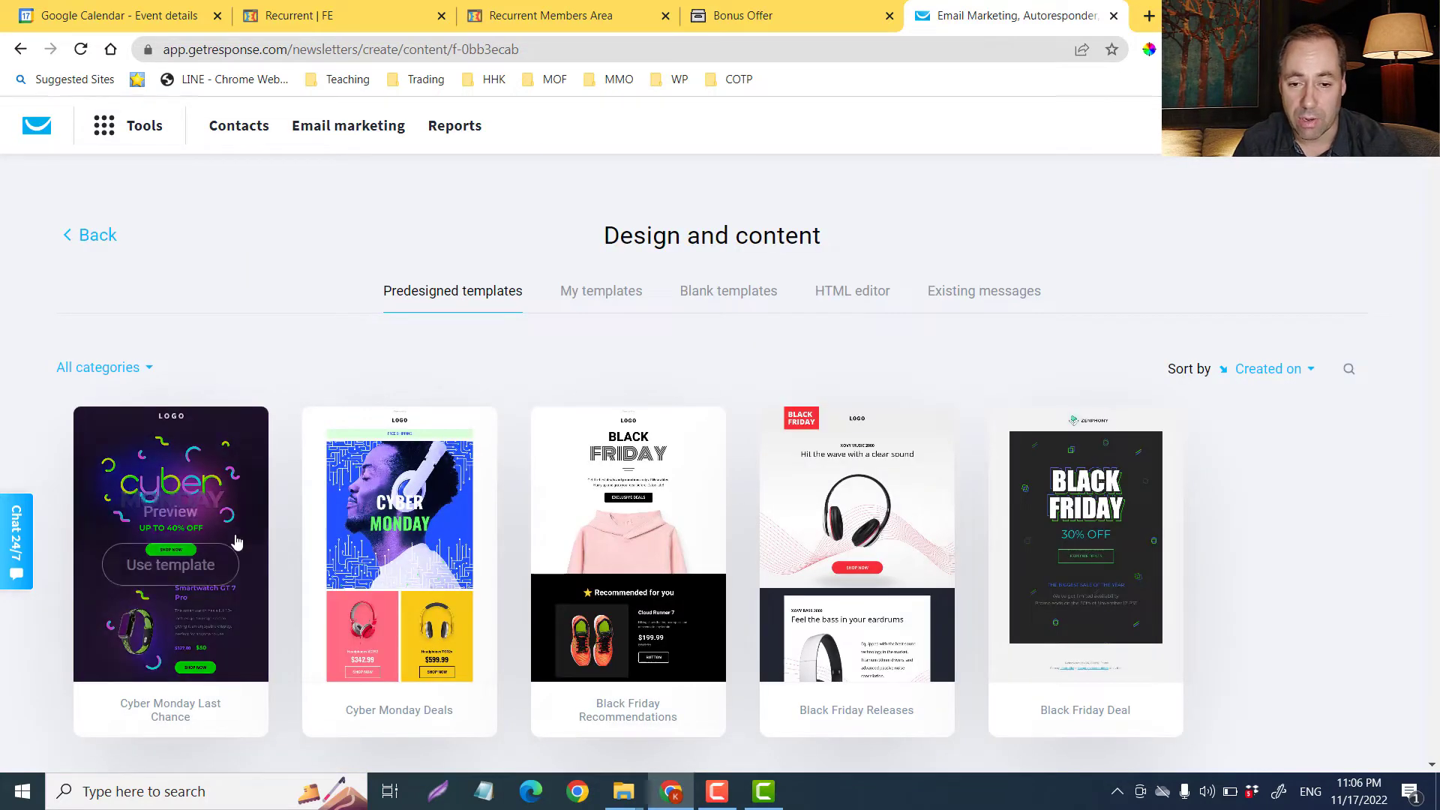
scroll(709, 588, "down", 7)
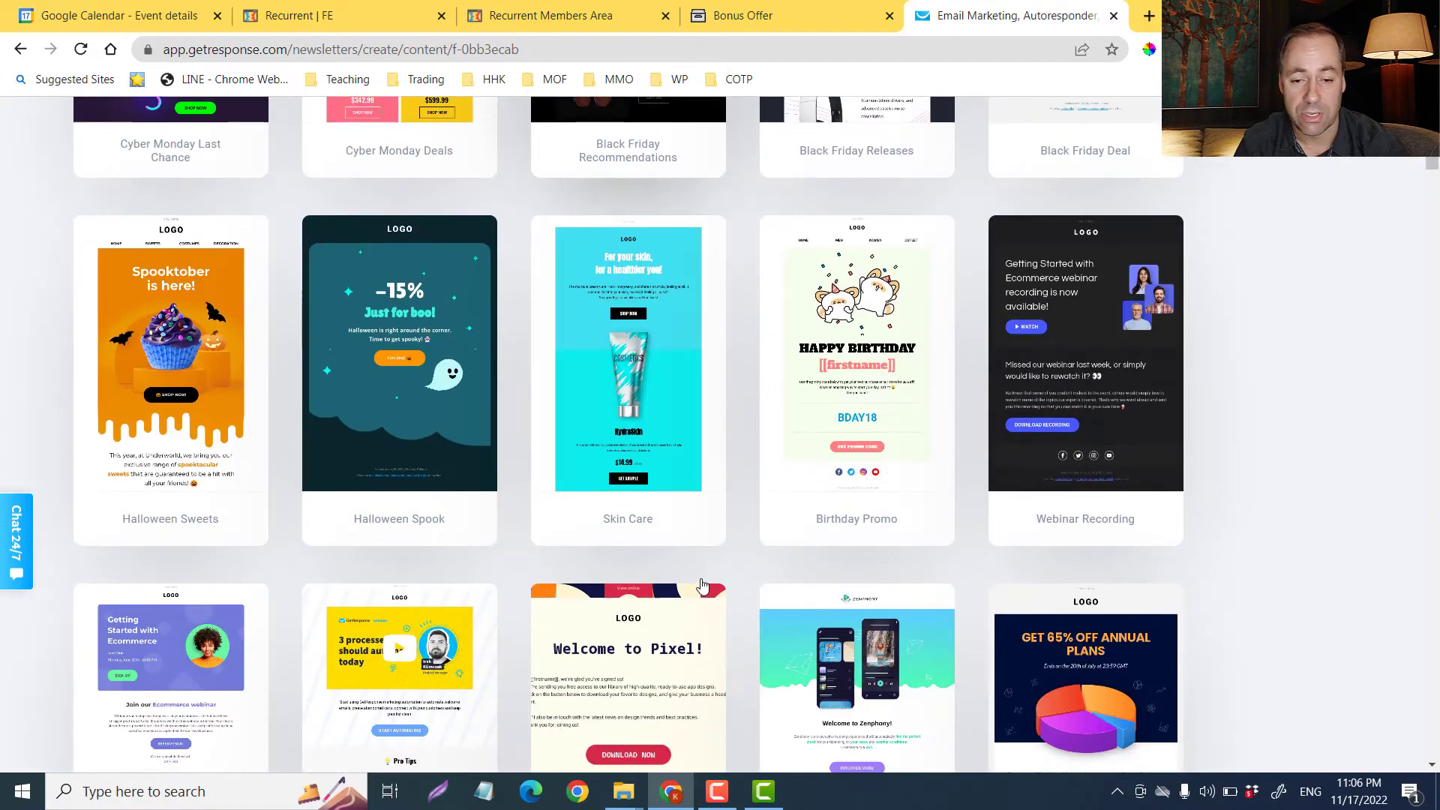
scroll(702, 585, "down", 20)
scroll(645, 574, "up", 11)
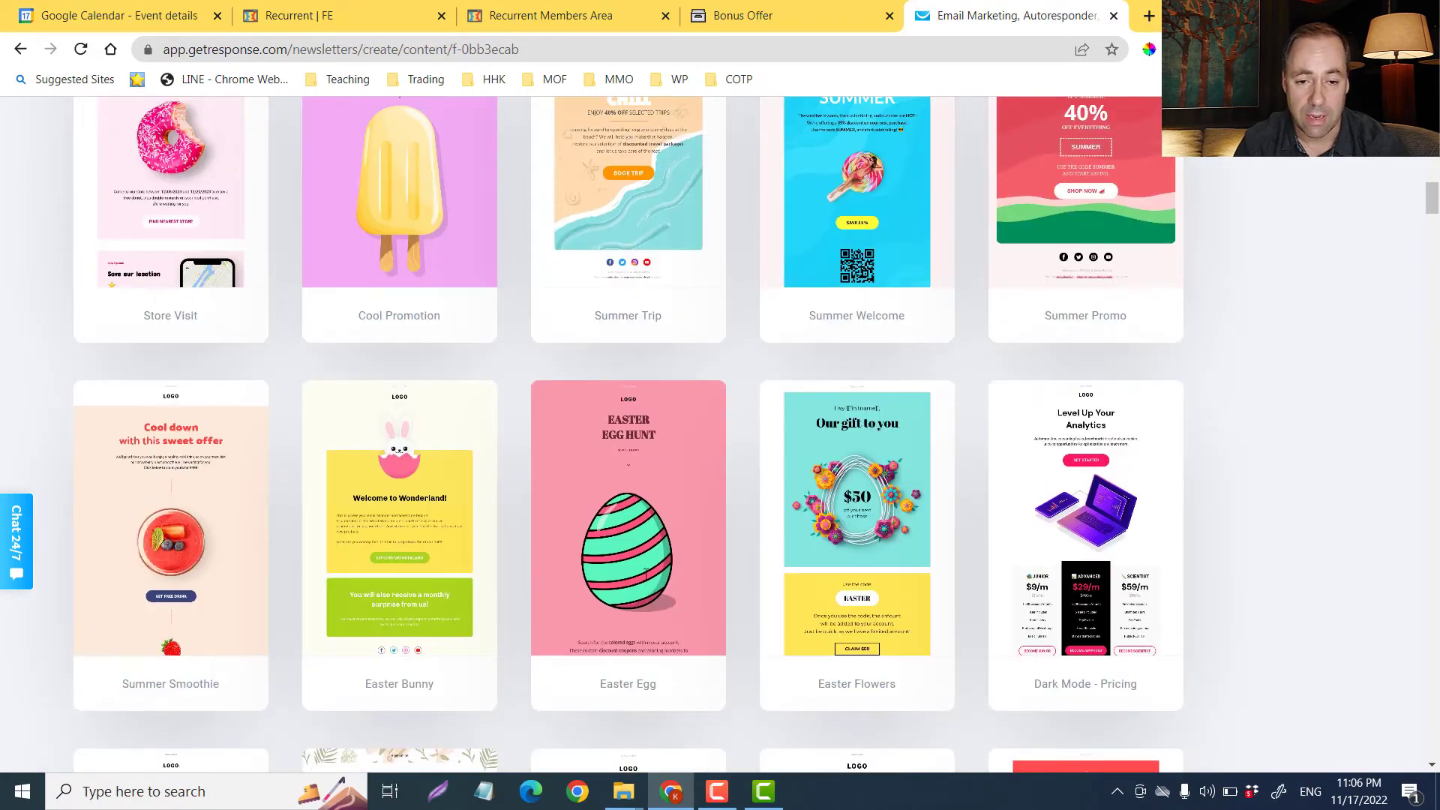
scroll(645, 573, "up", 18)
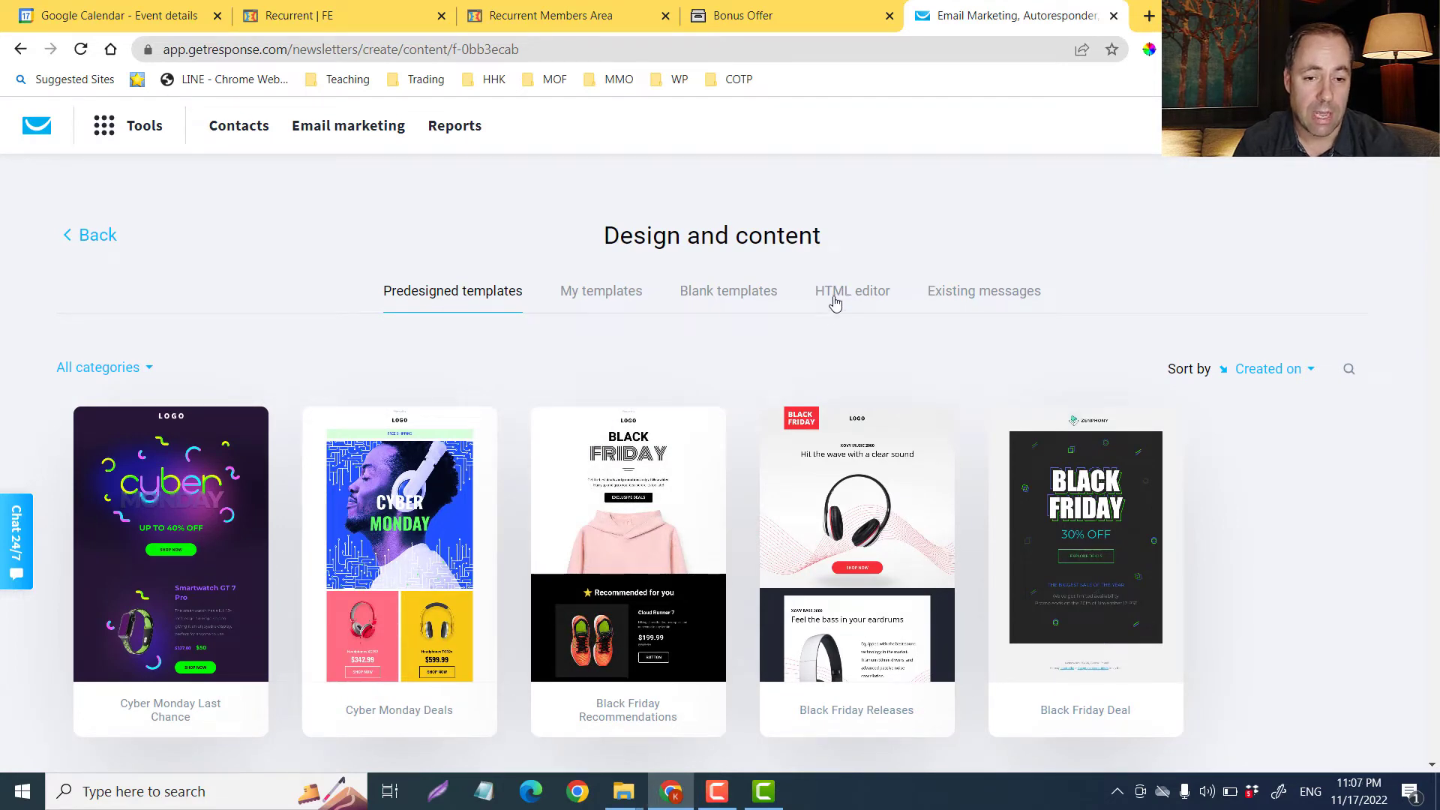
left_click(604, 294)
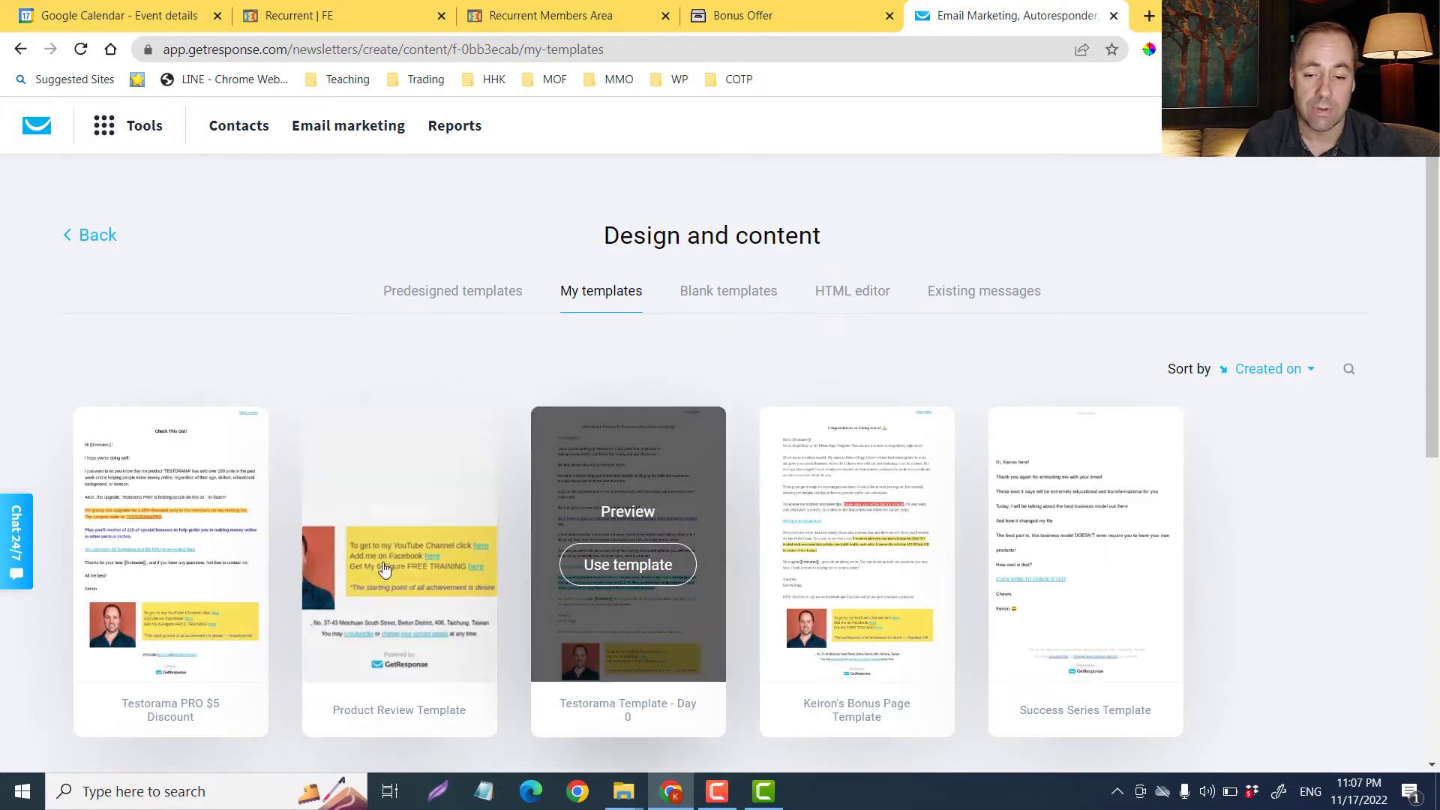
left_click(397, 563)
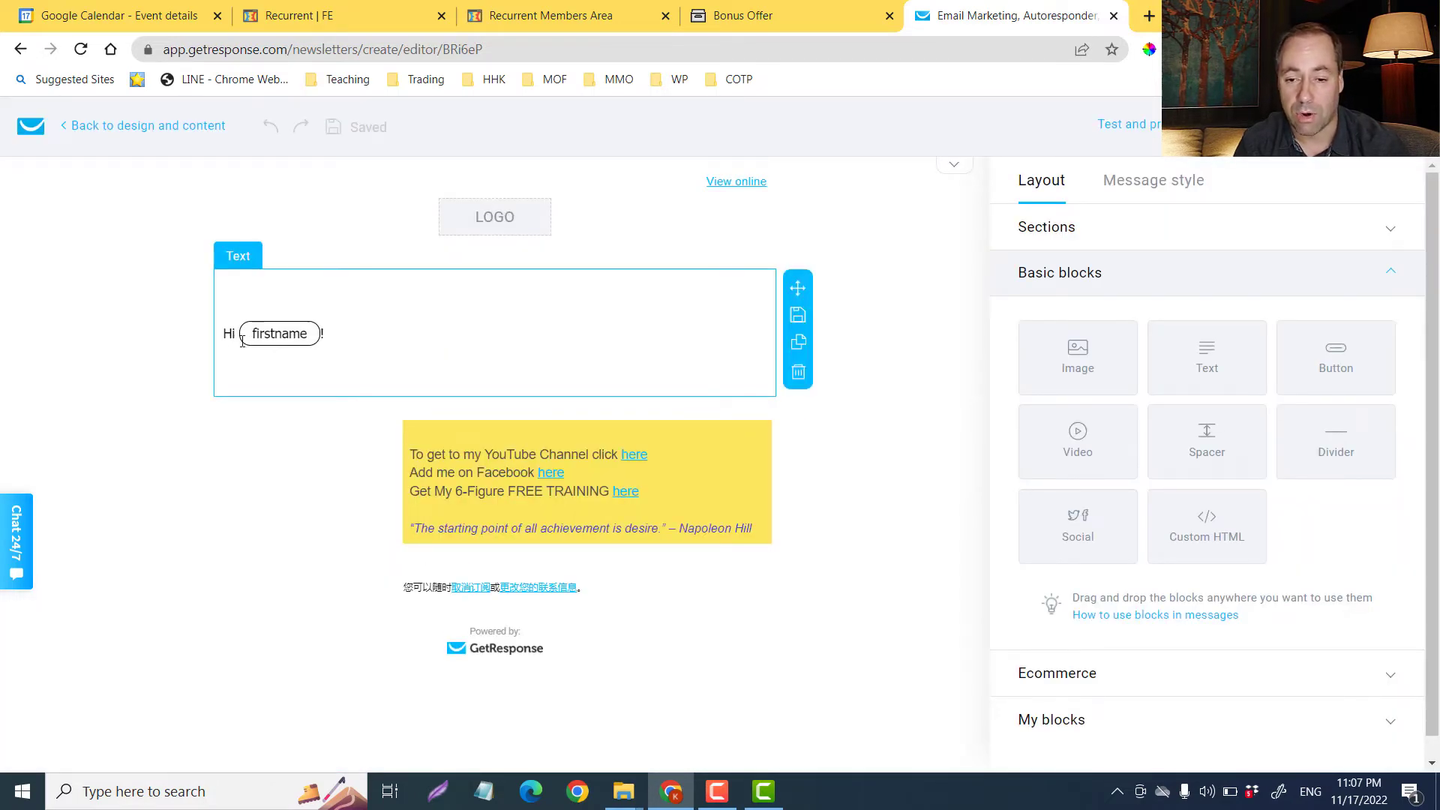
- Below the greeting, write the $100-$300 daily, 30-minute setup pitch and 'you can check it out here:' line
left_click(353, 364)
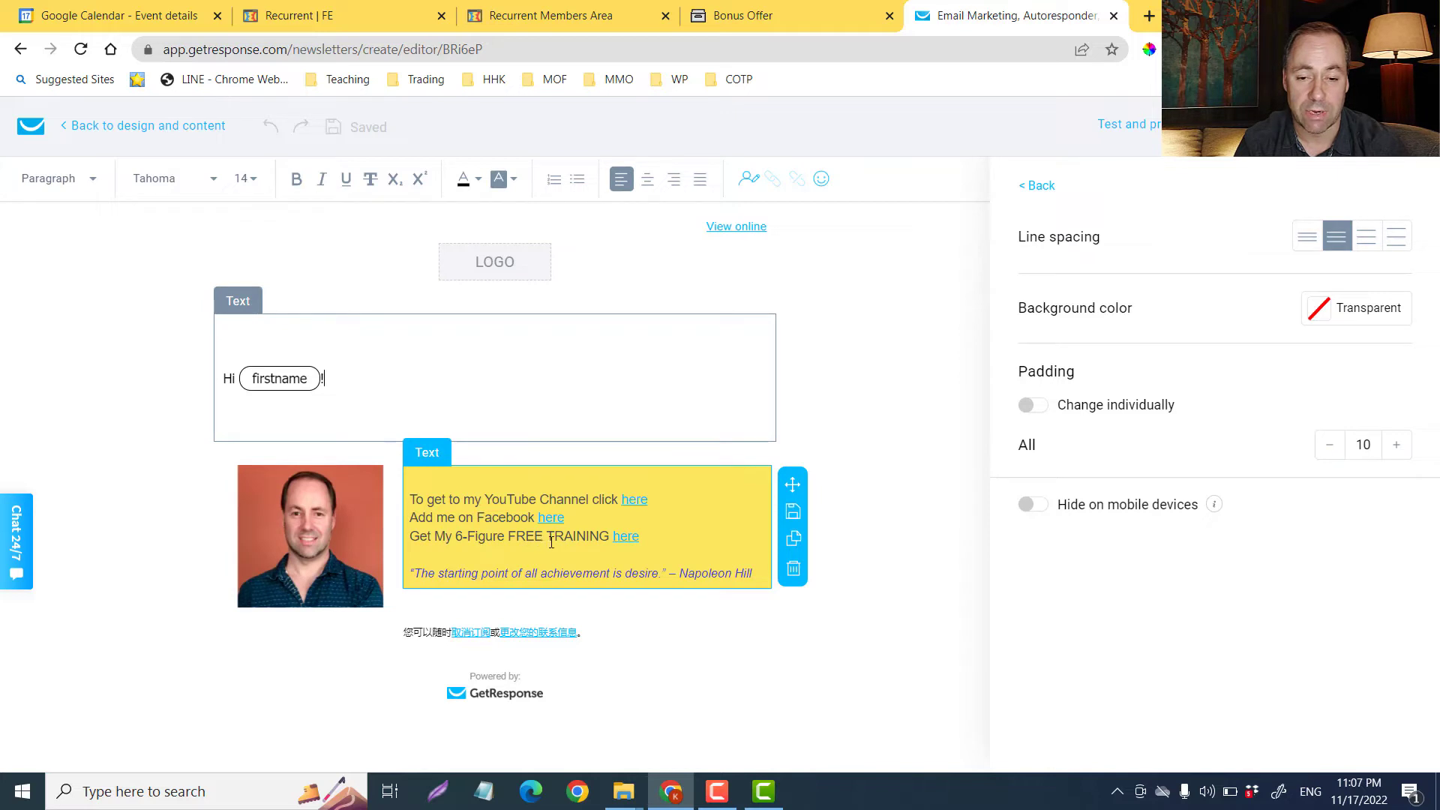
left_click(427, 400)
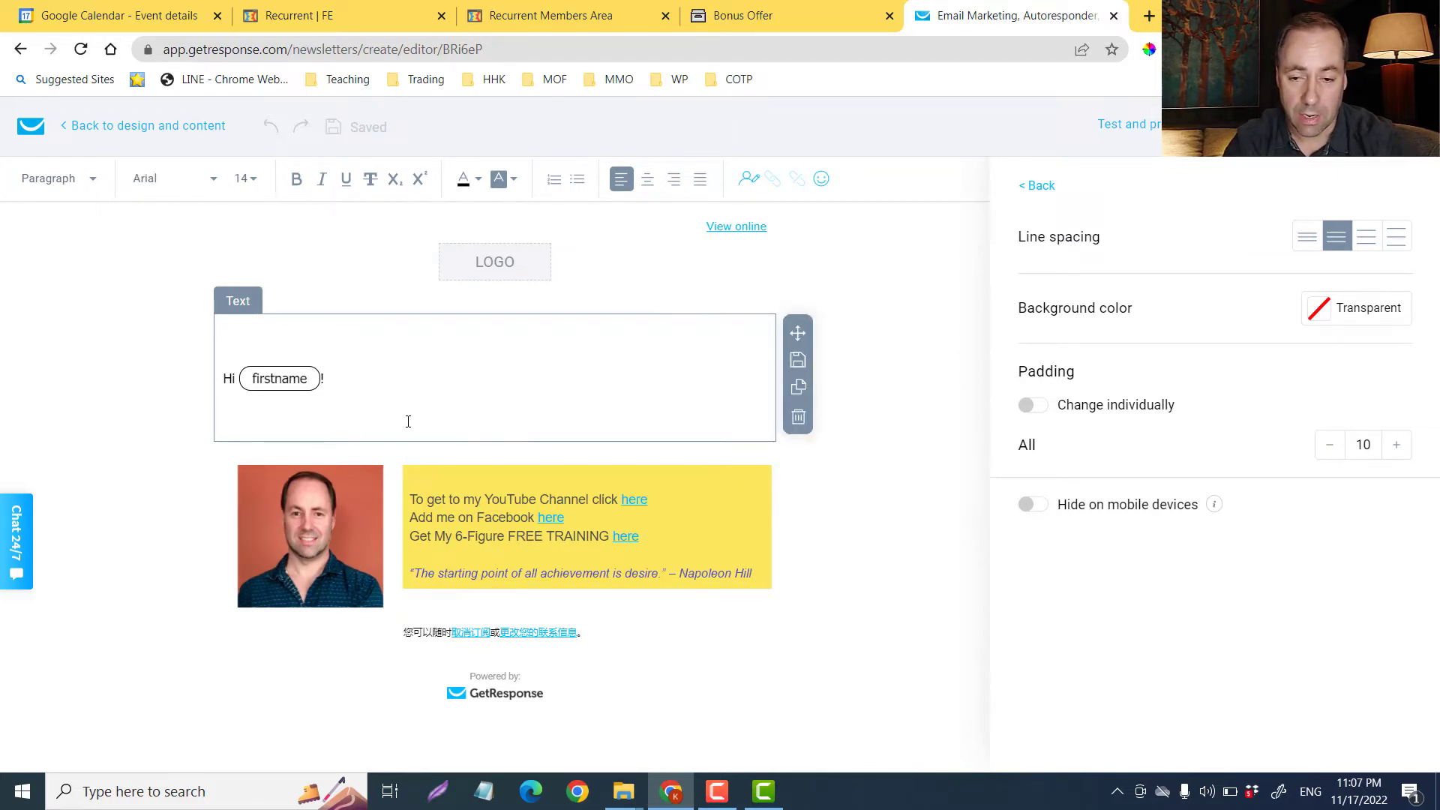
type("I have")
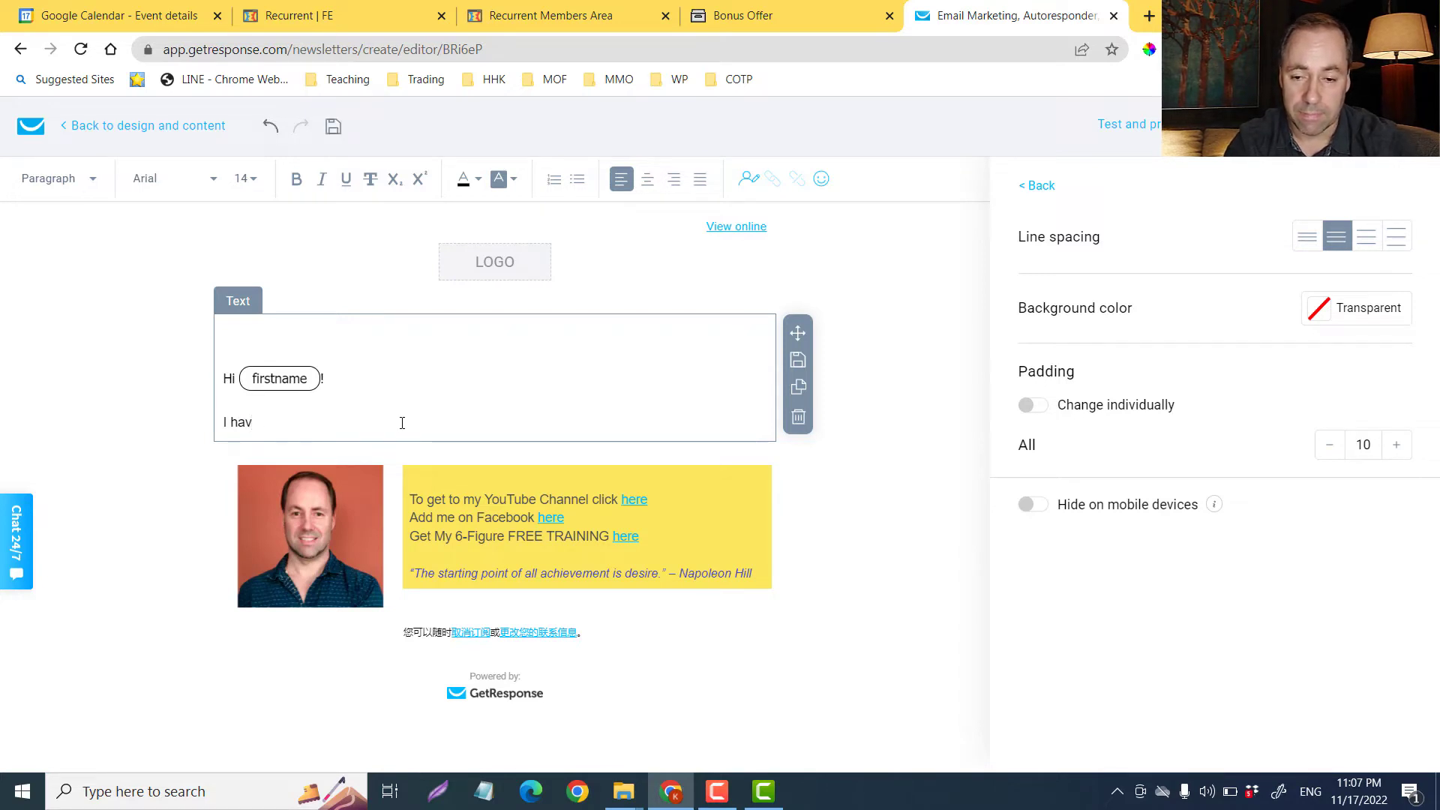
key("BackSpace")
key("BackSpace")
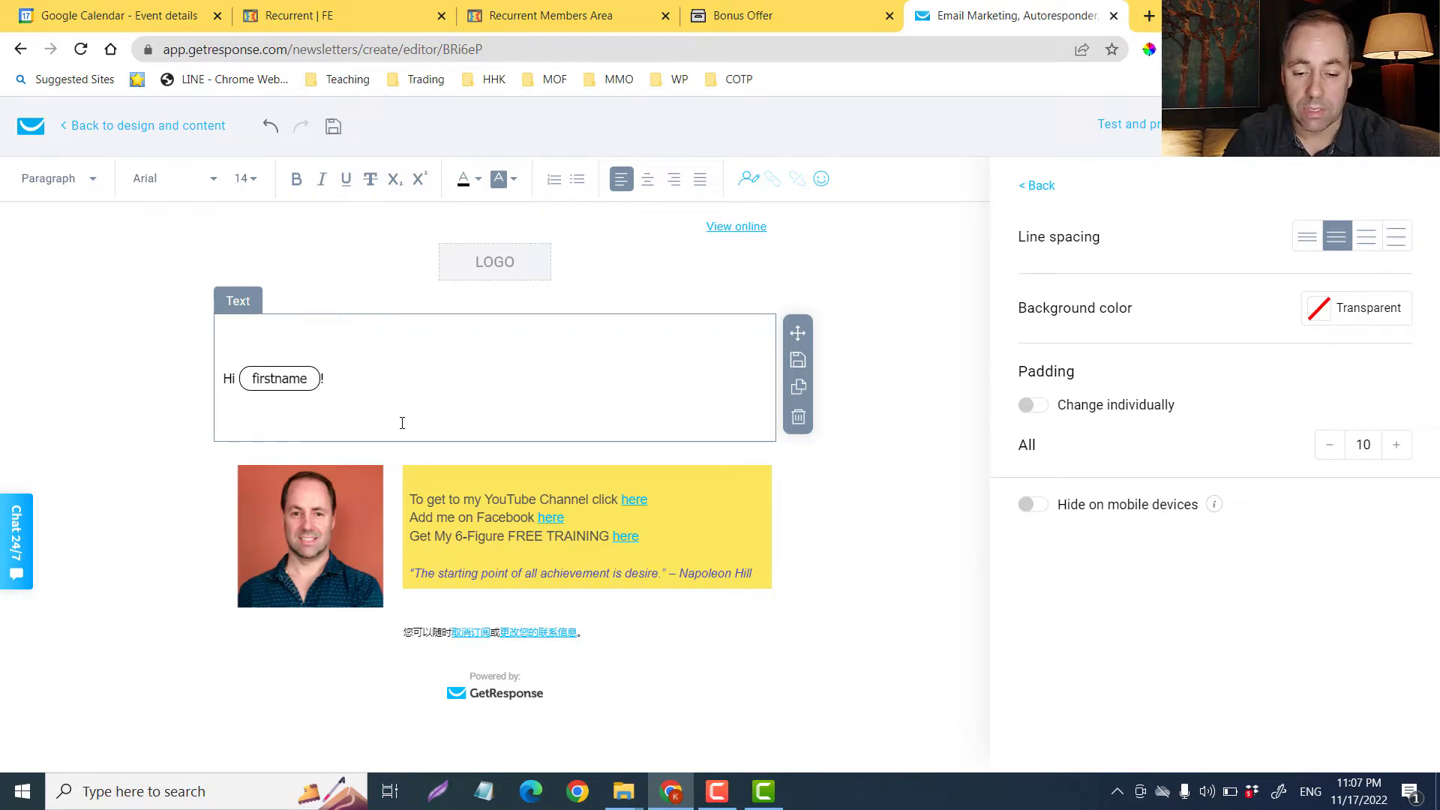
type("I ")
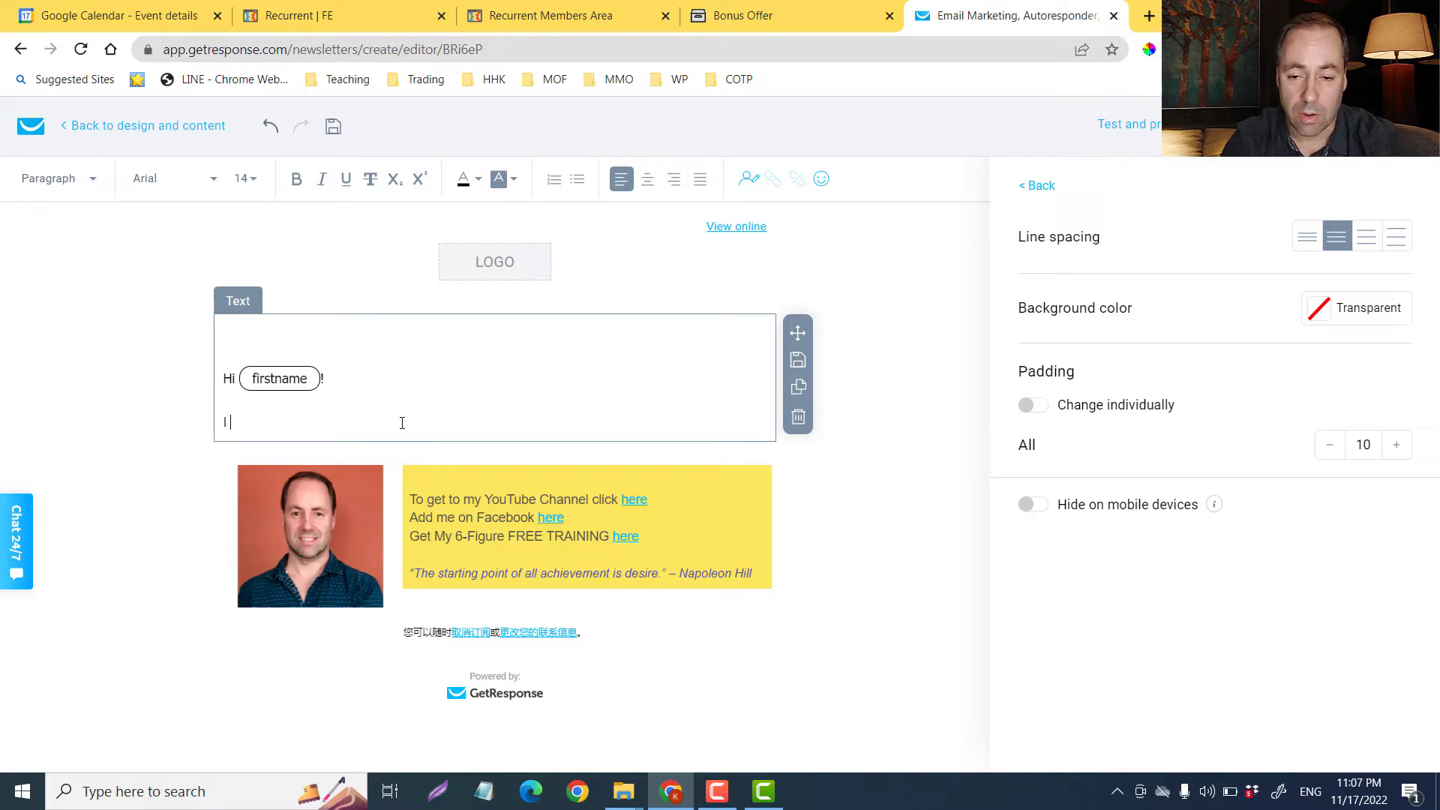
type("want to show you")
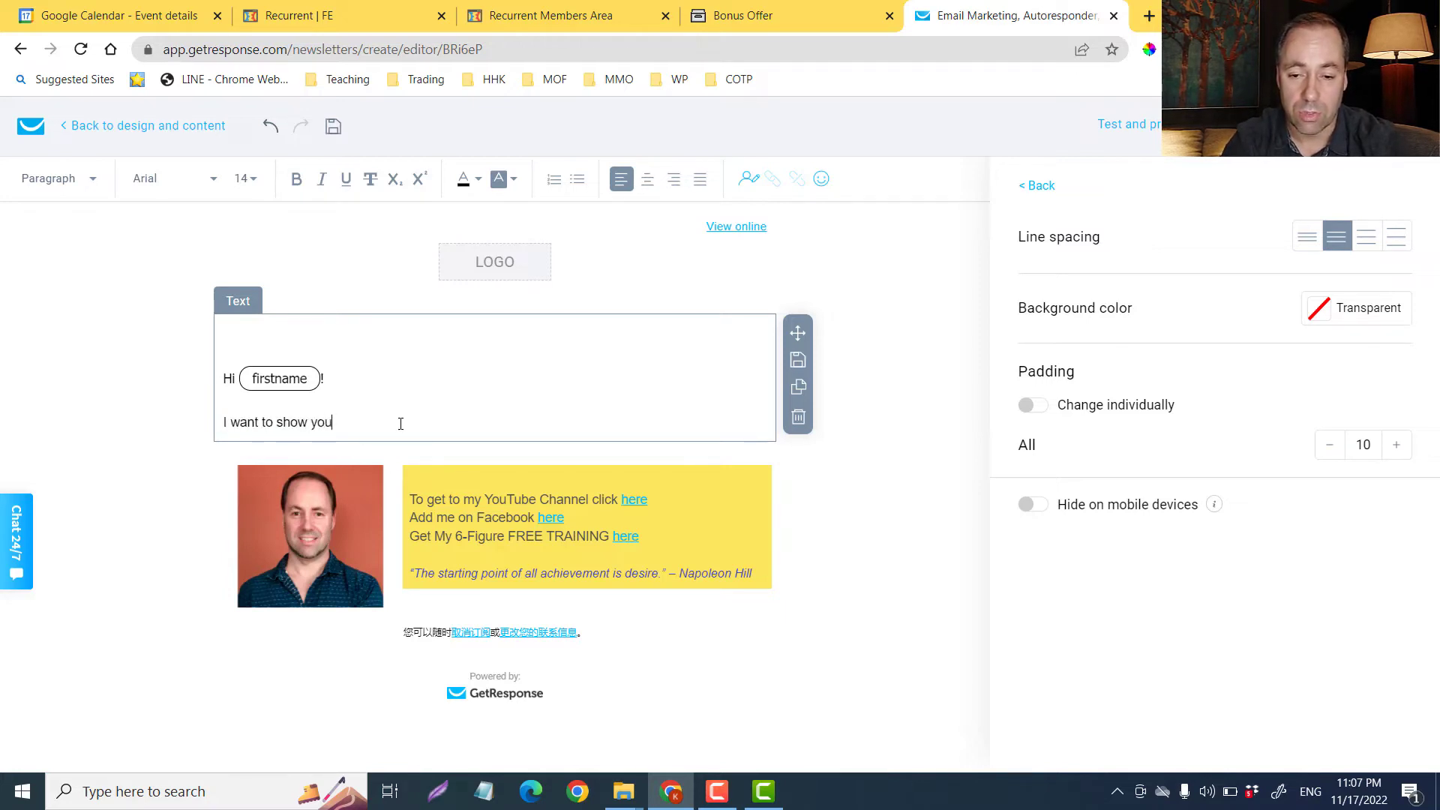
type(" a simple me")
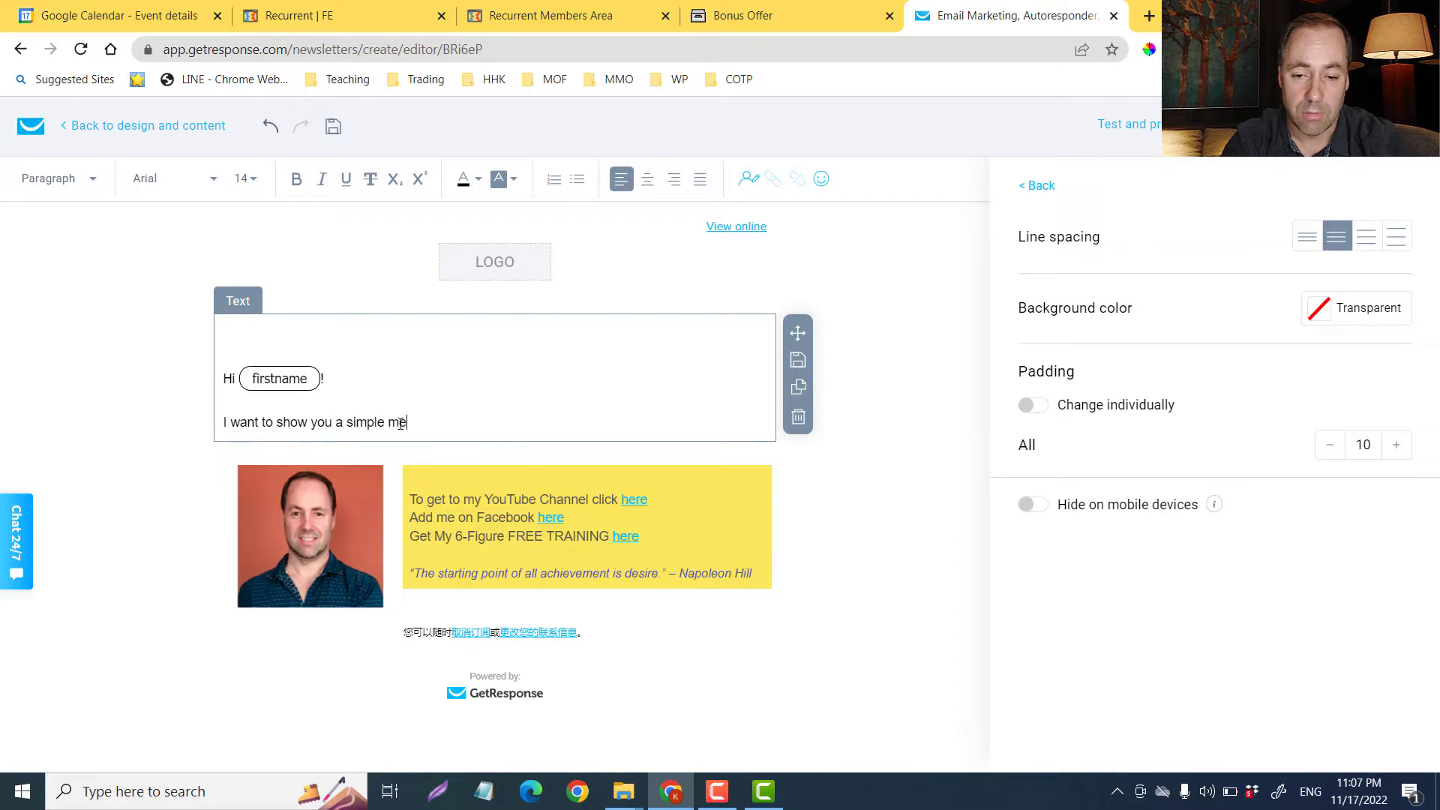
type("thod where yo")
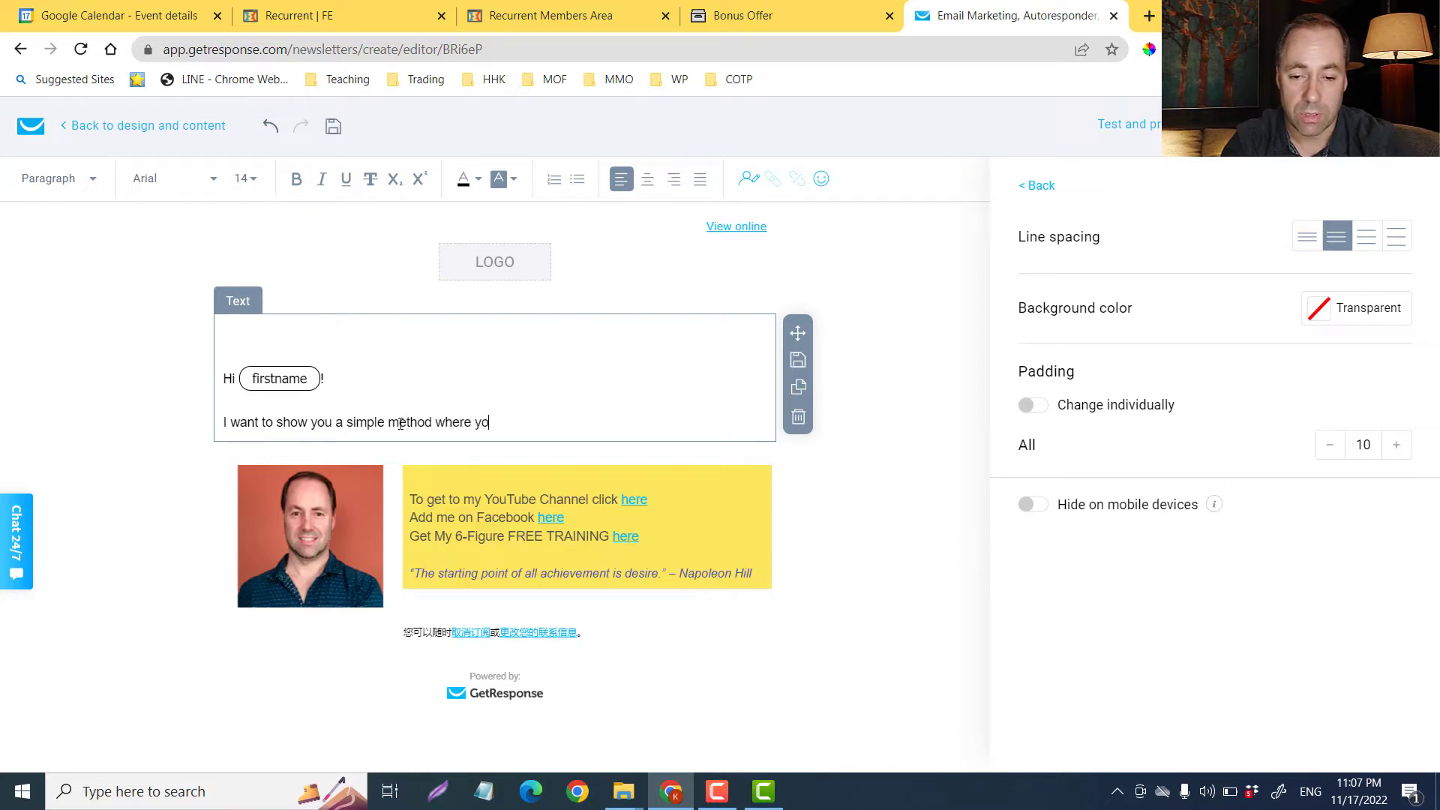
type("u can earn $1")
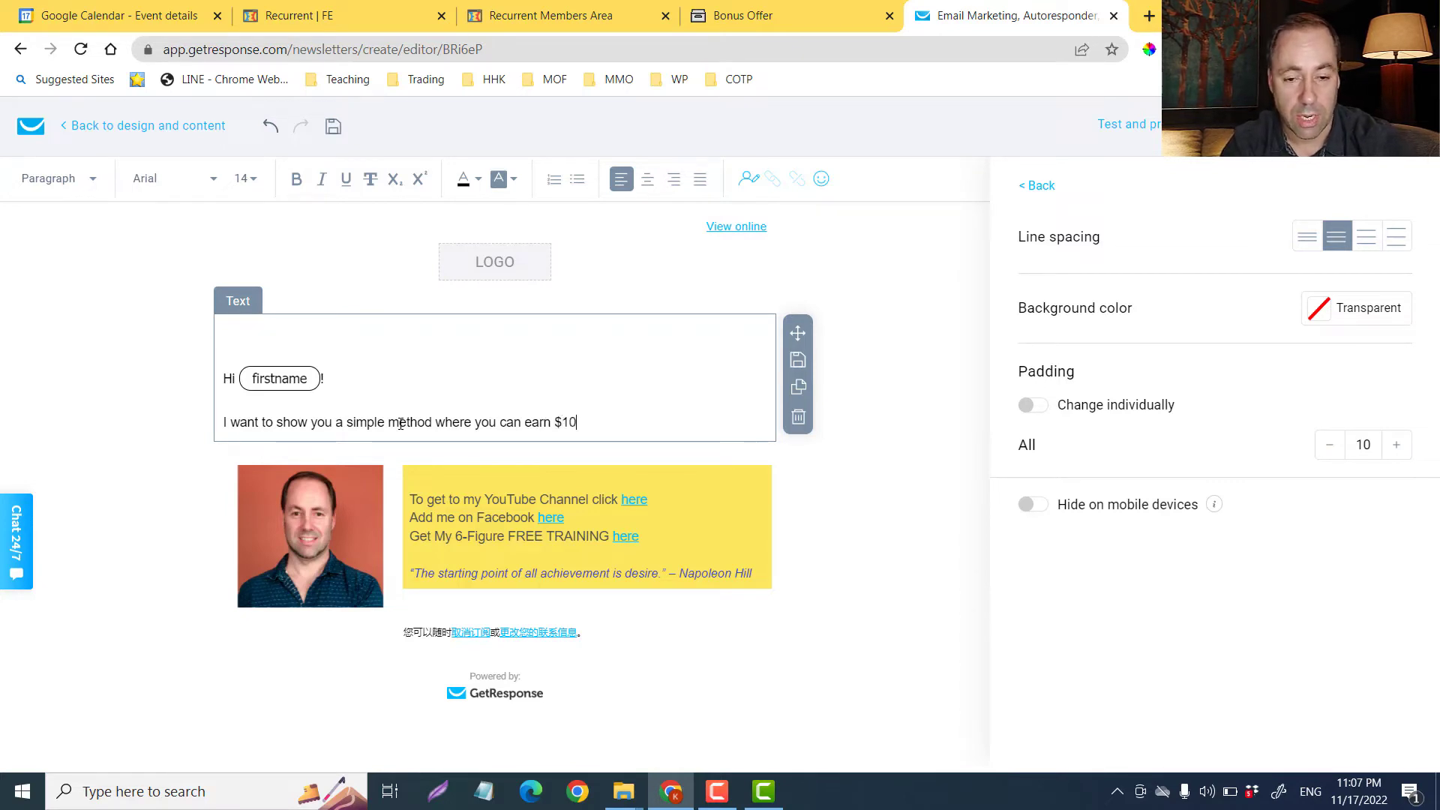
type("0-$")
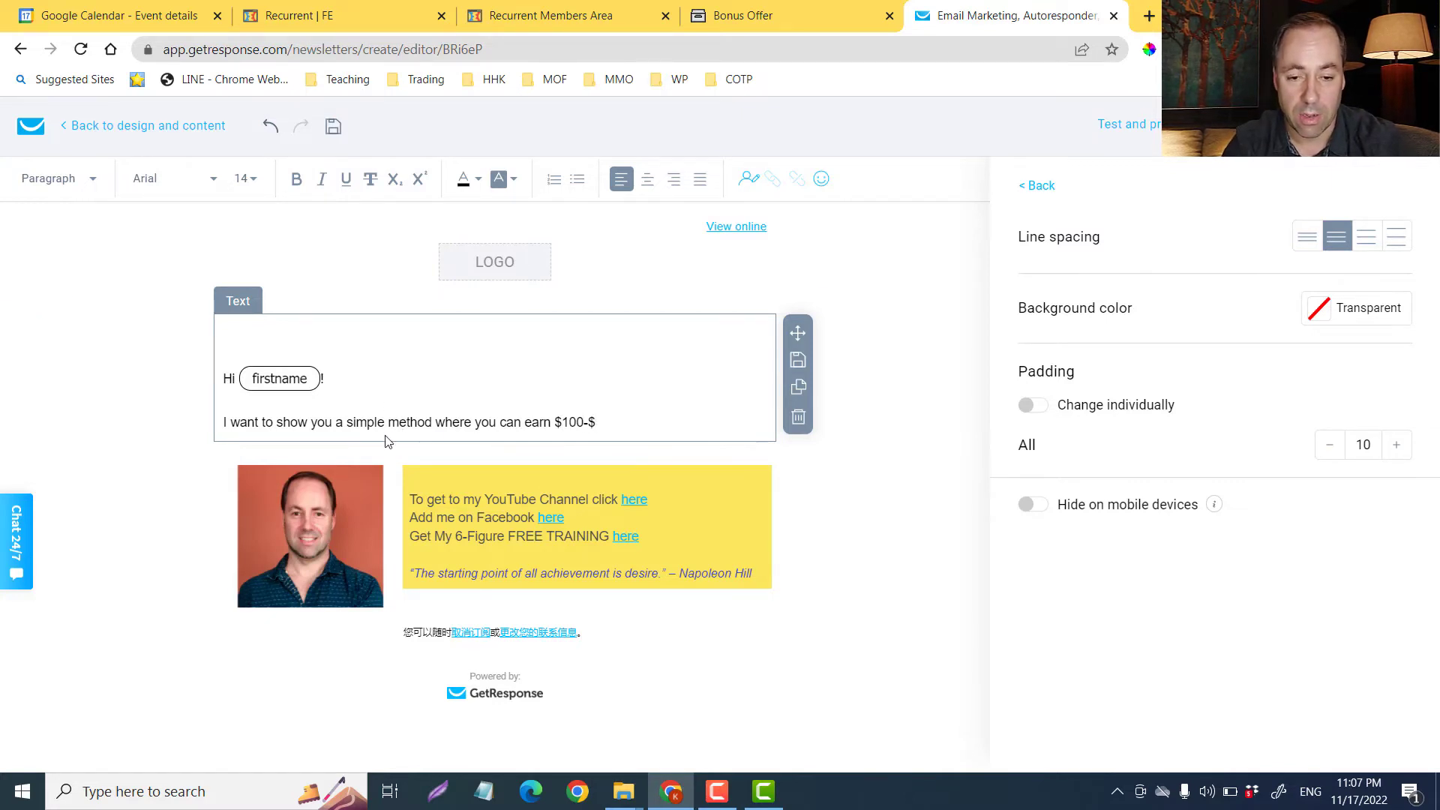
type("300")
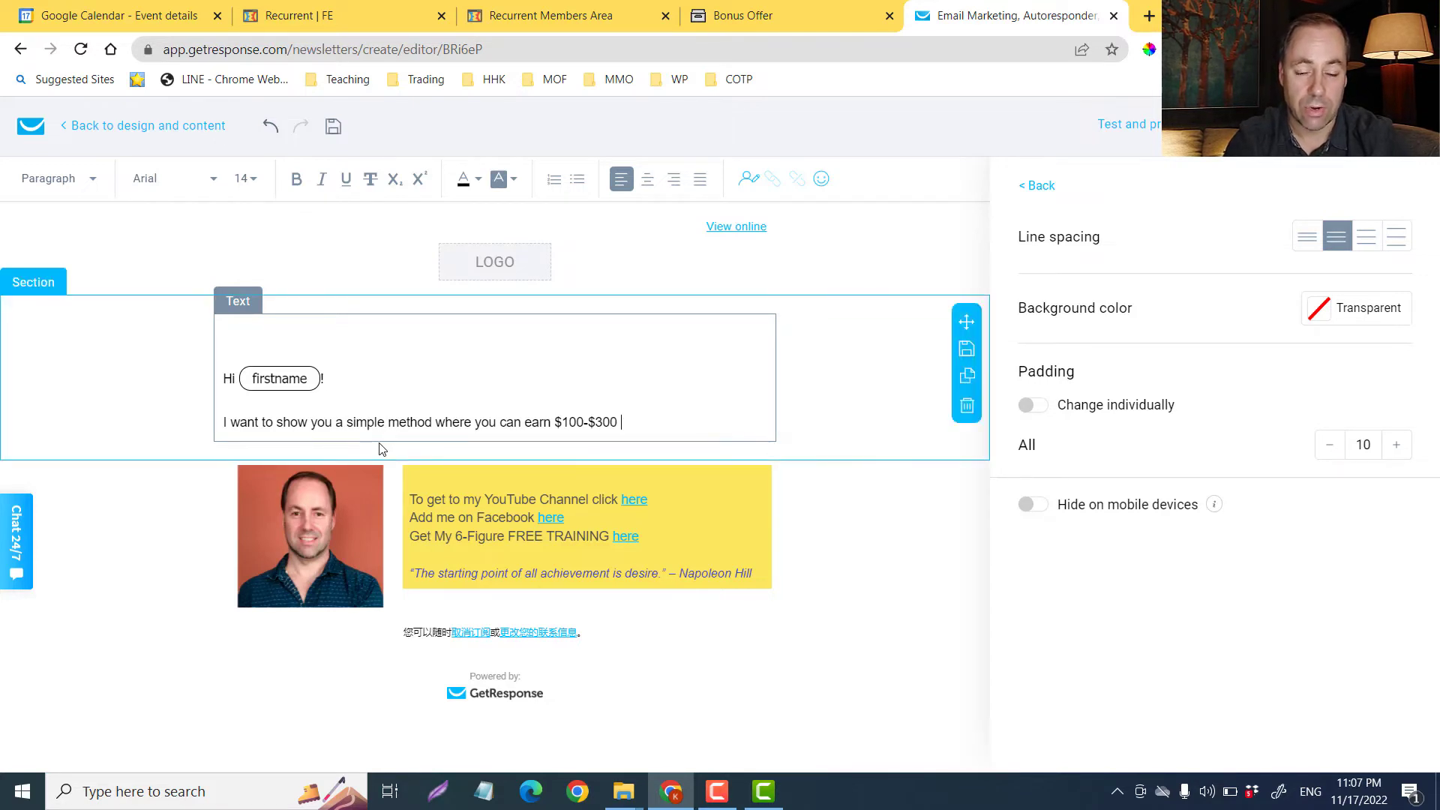
type(" daiy")
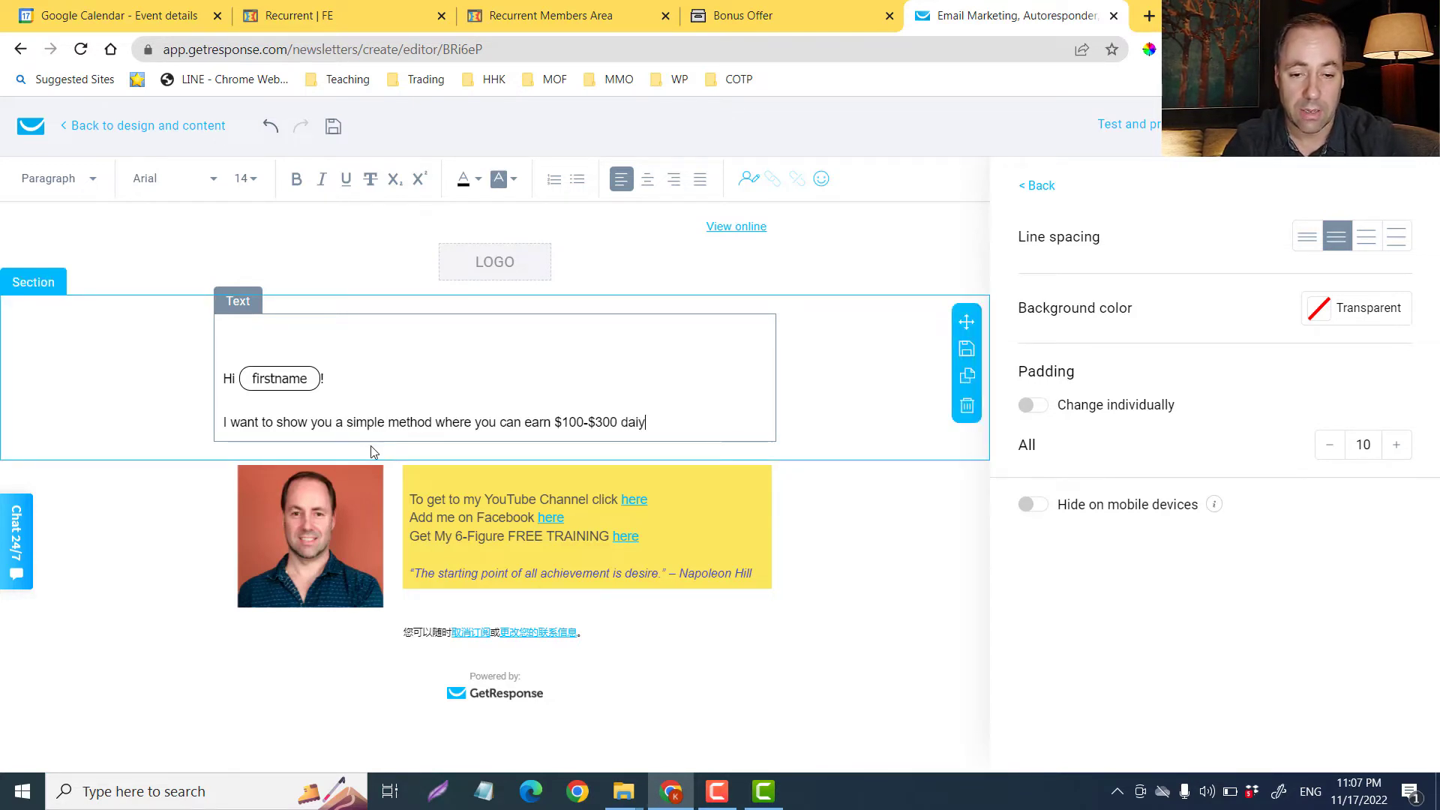
key("BackSpace")
type("ly and it ")
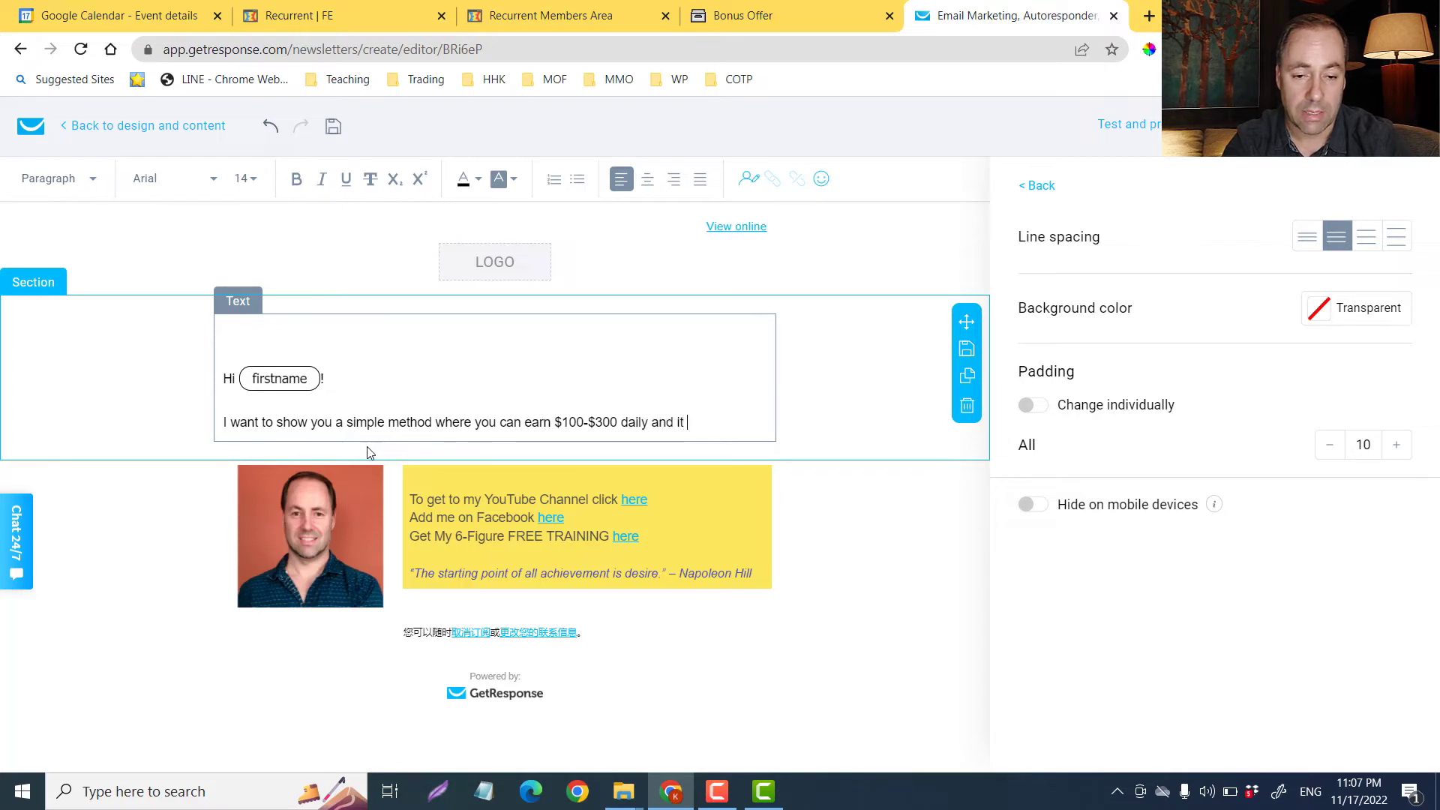
type("only tak")
type("es ")
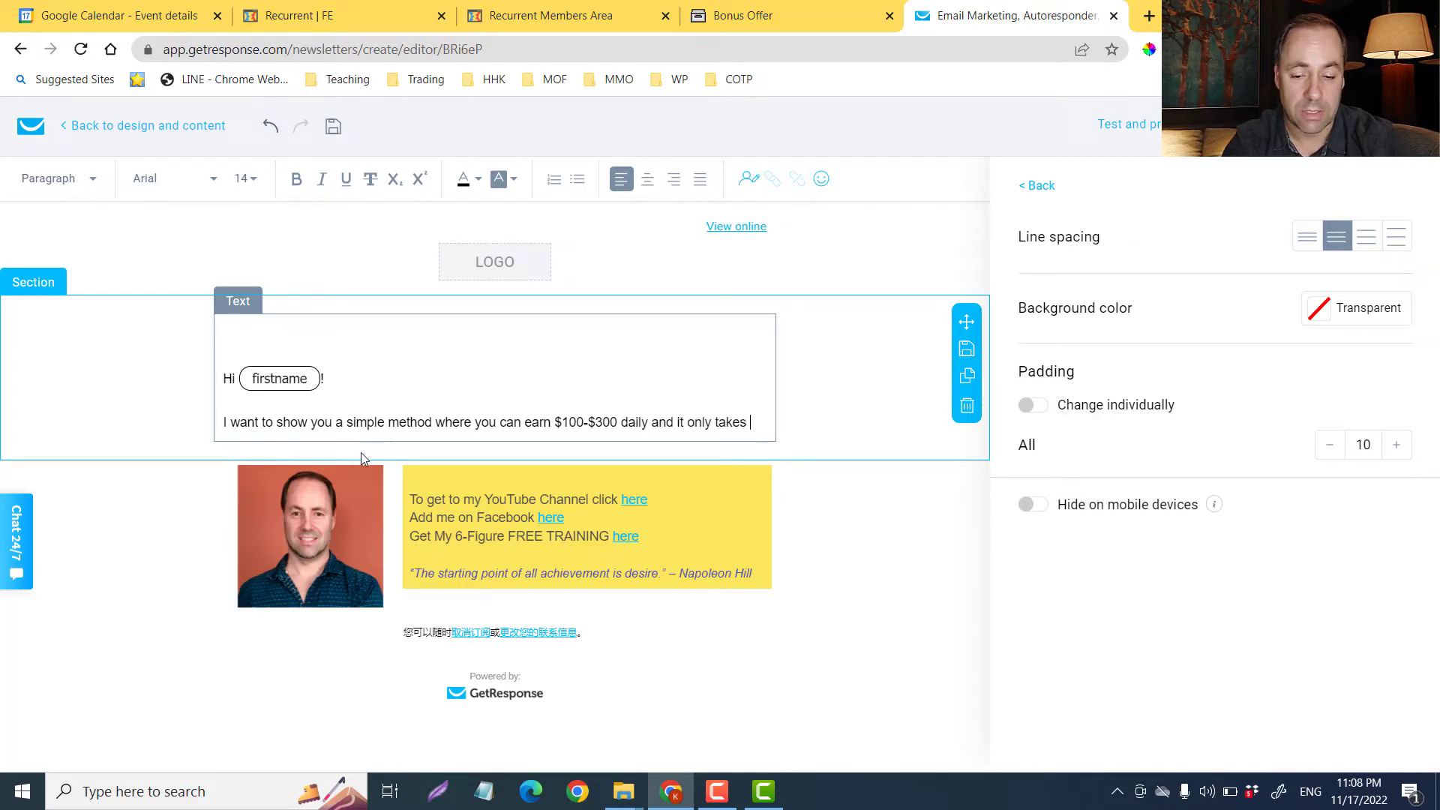
type("30")
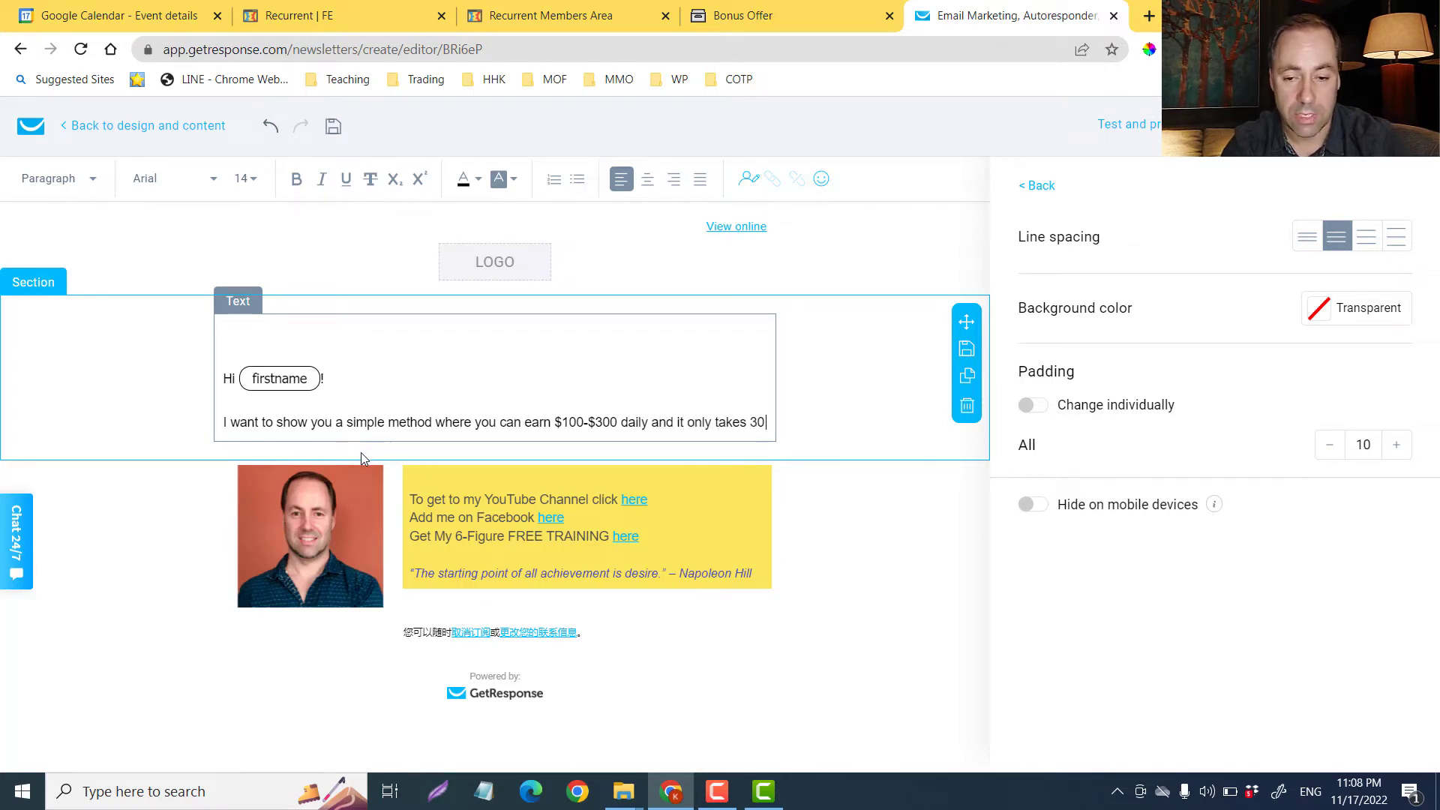
type(" minutes ")
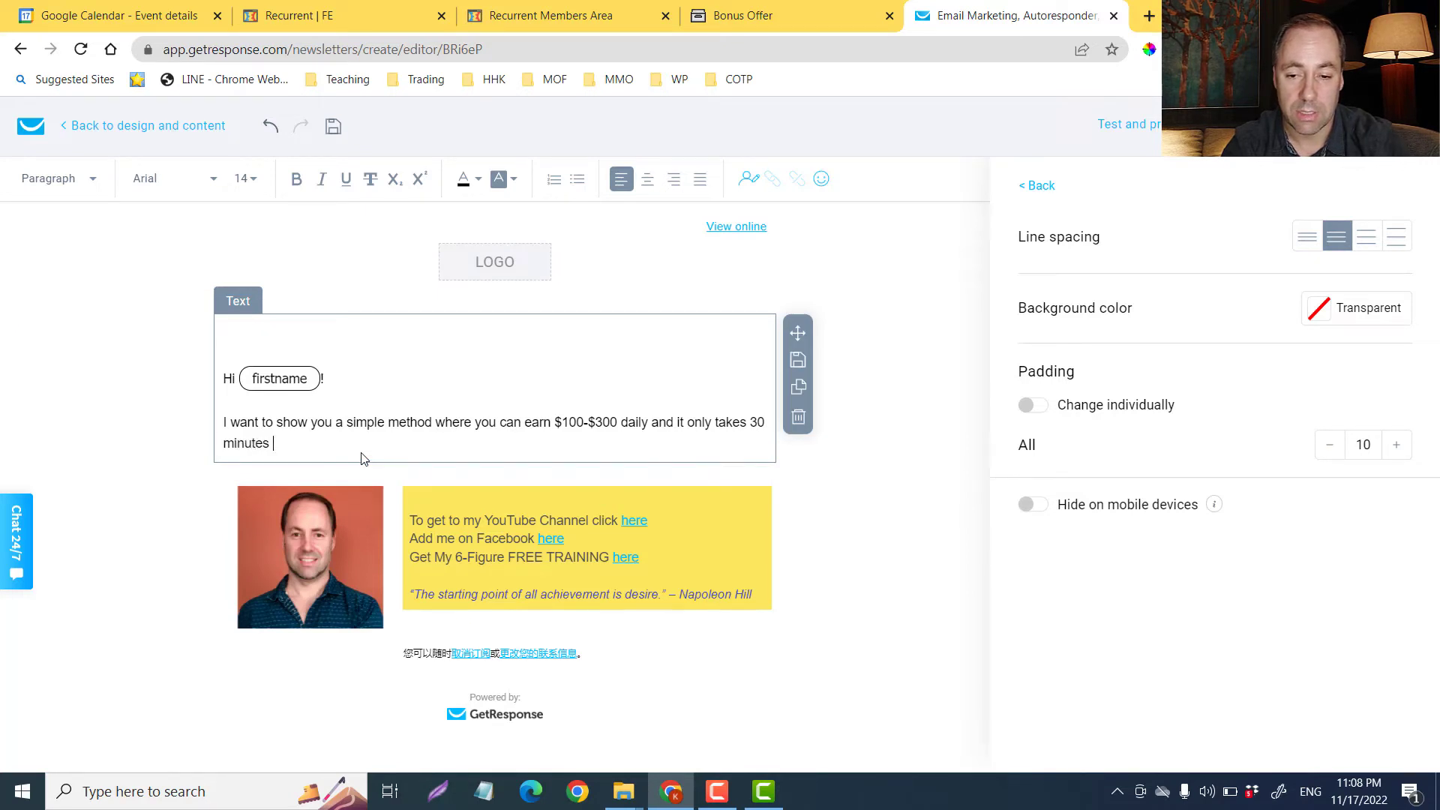
type("to set up")
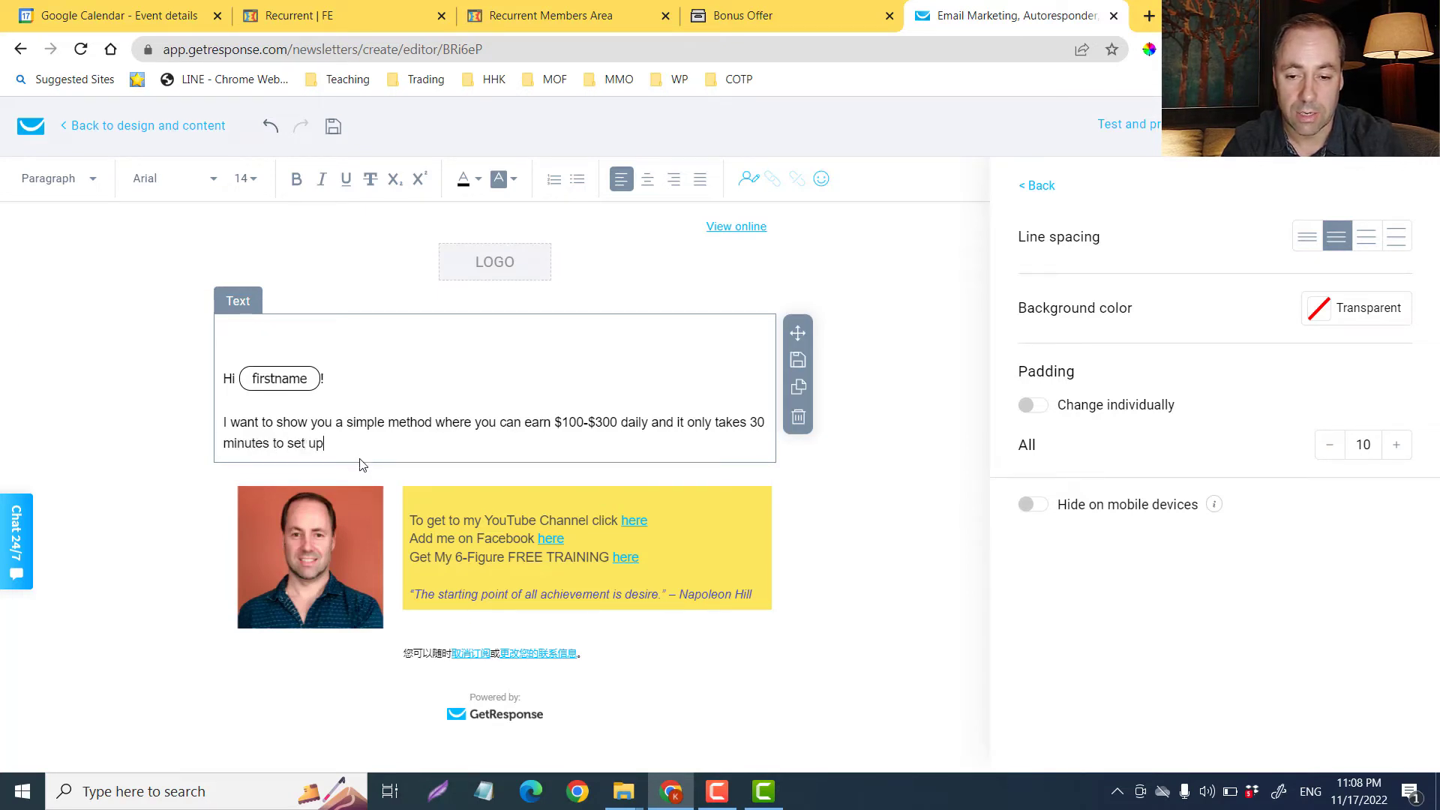
type("!")
key("Return")
type("If yo")
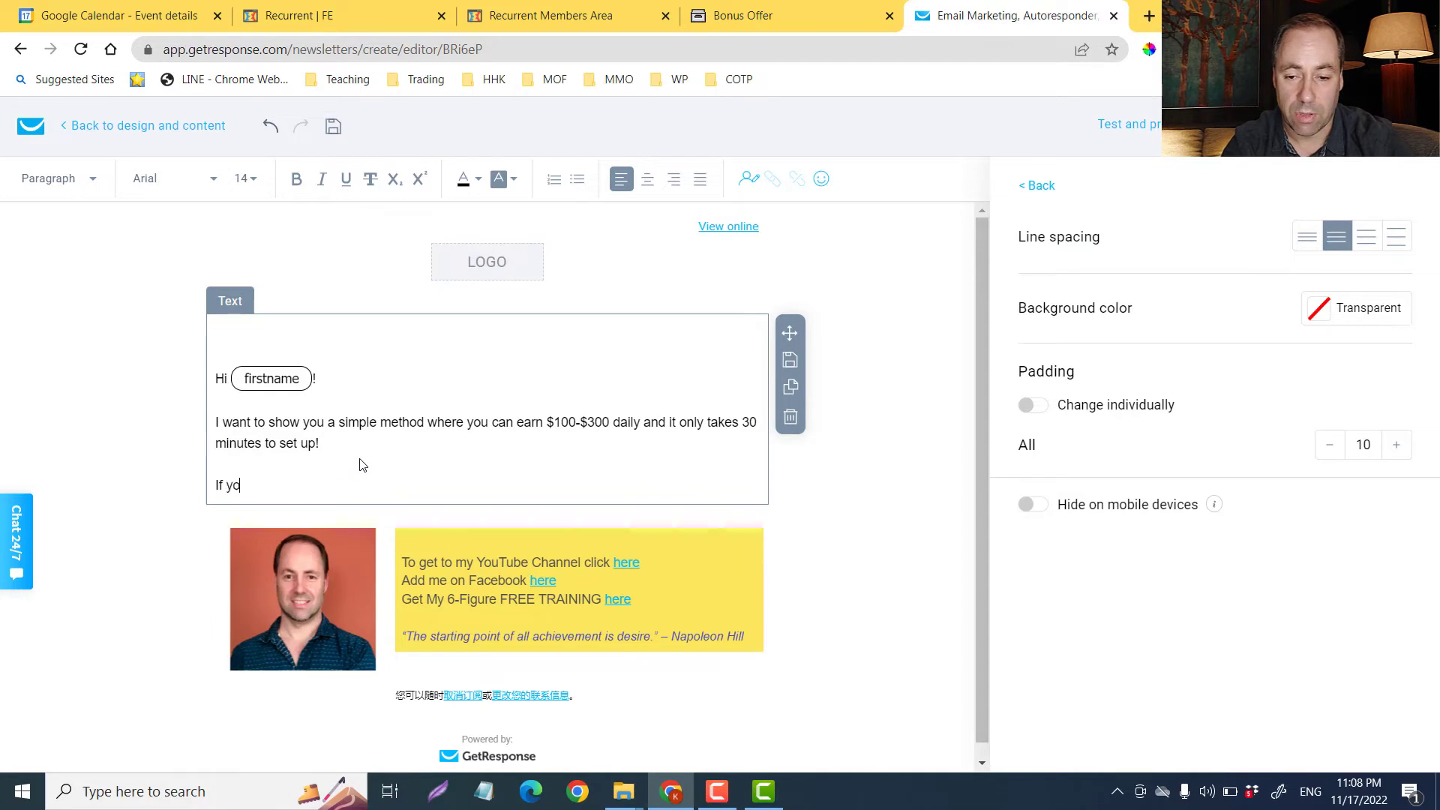
type("u want to lewarn")
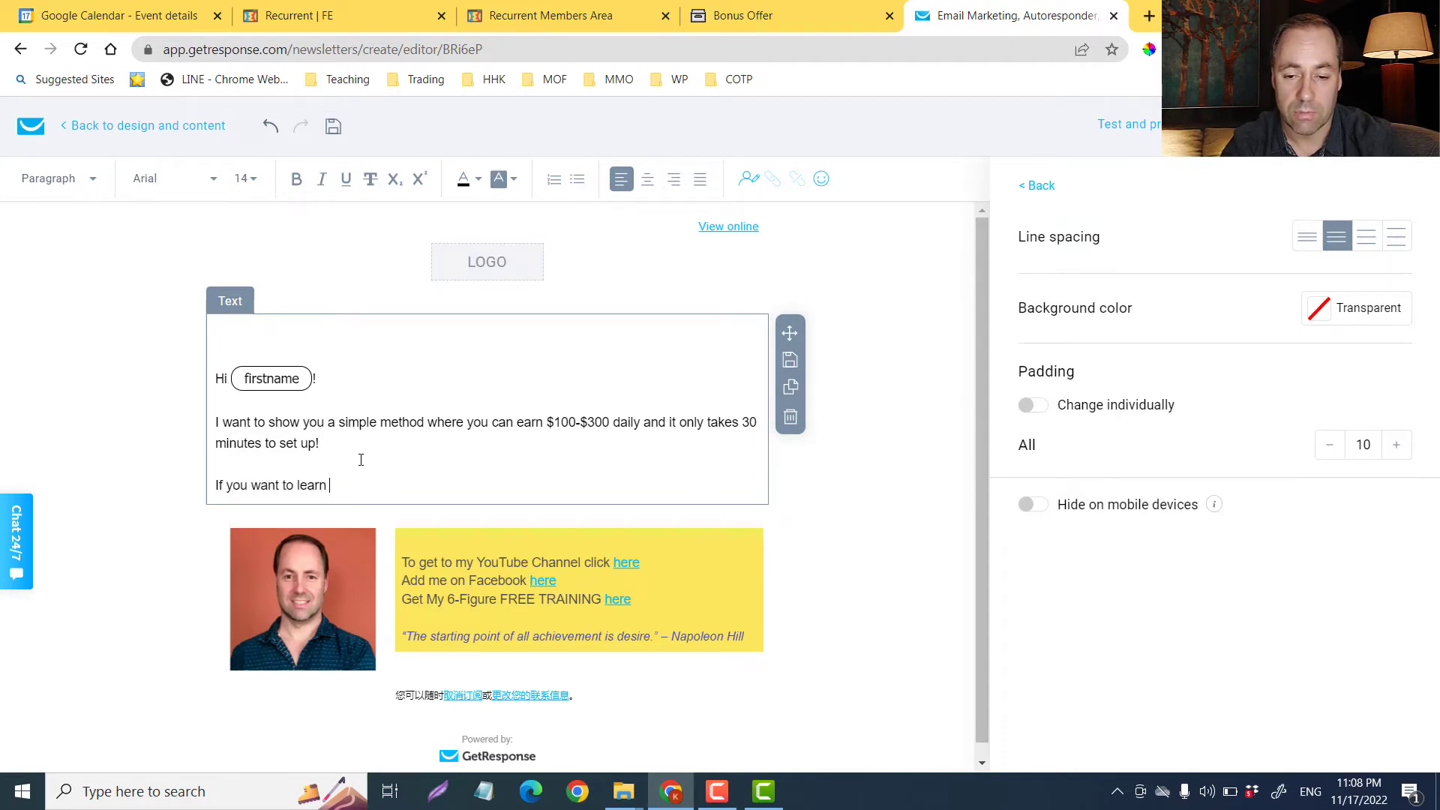
type("more, ")
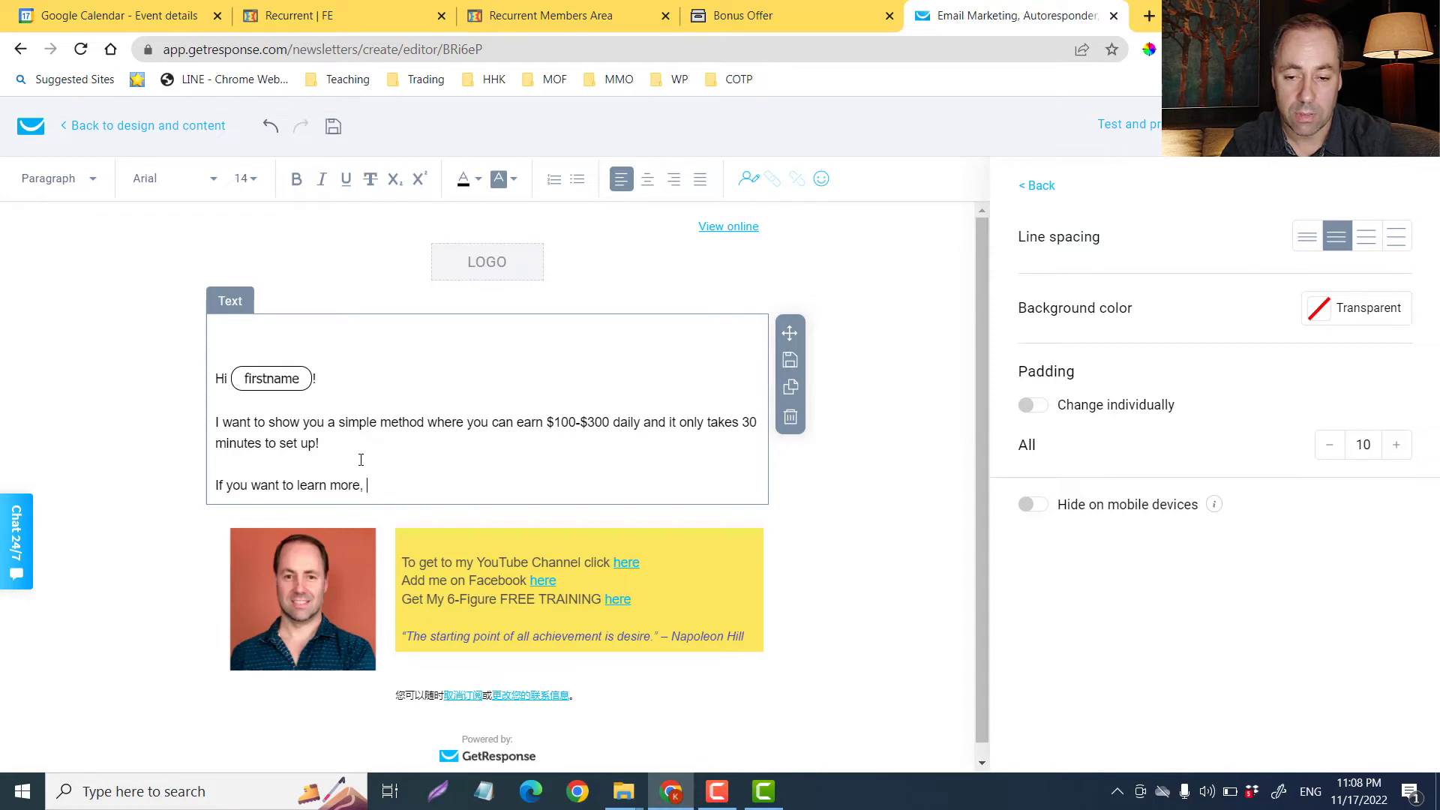
type("you can")
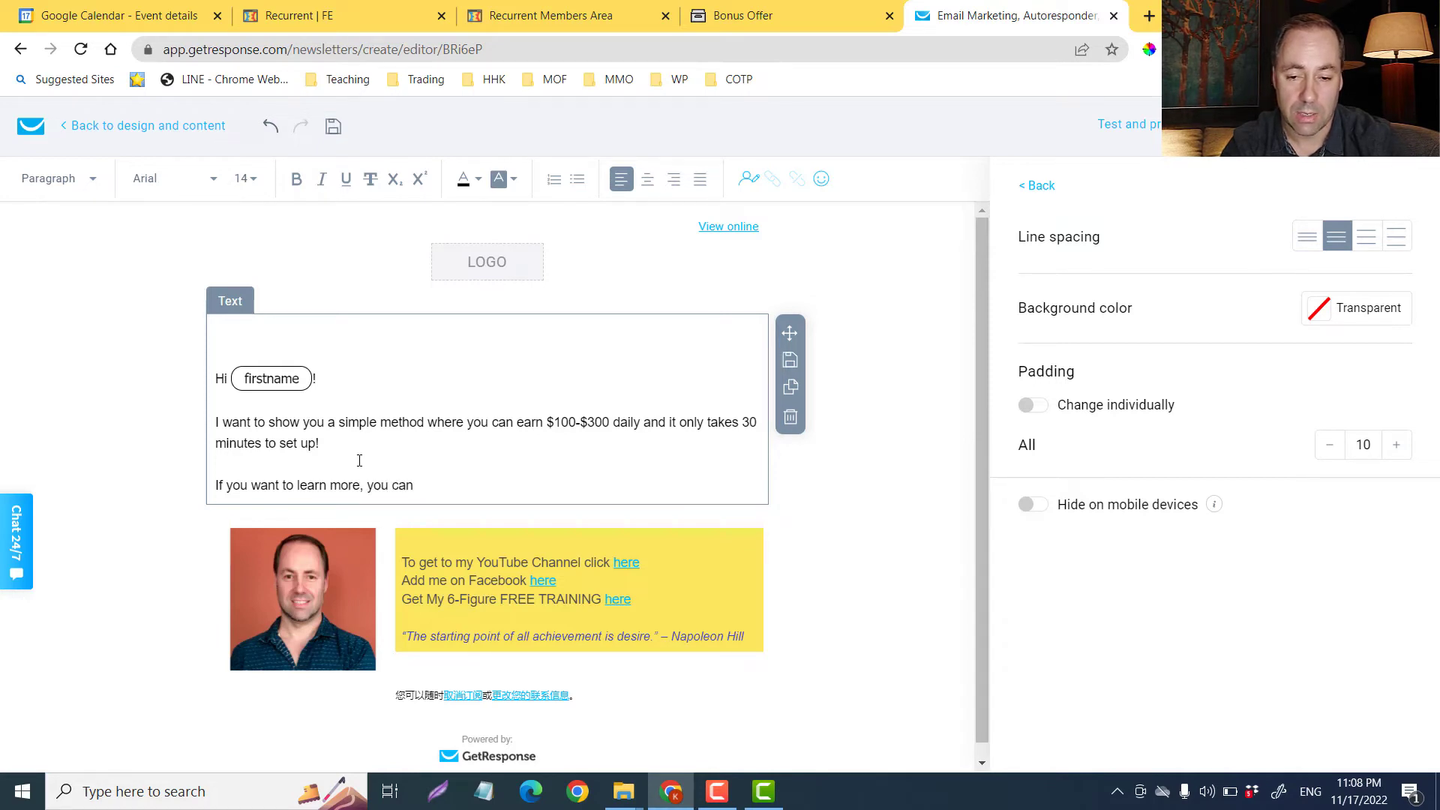
type(" check it h")
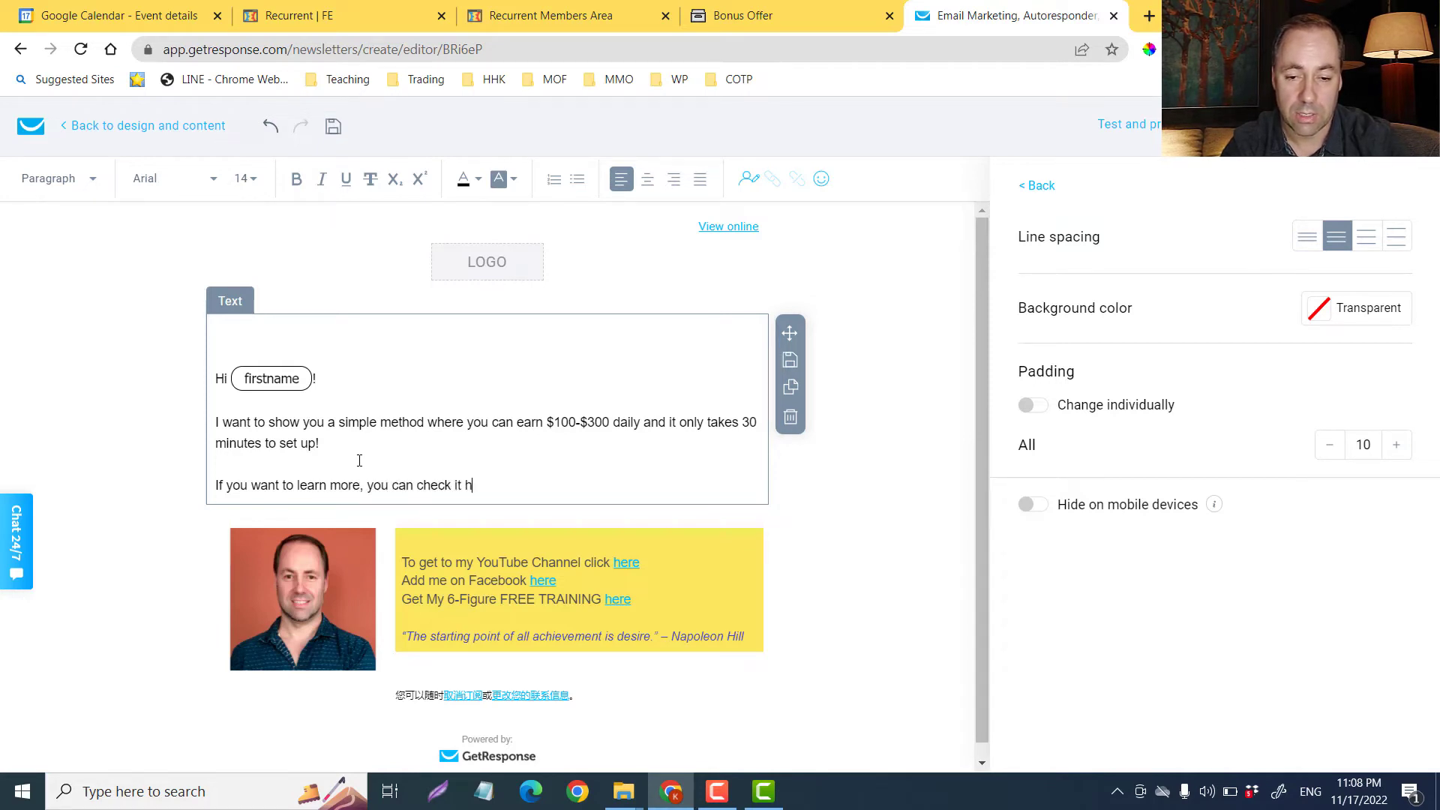
type("out")
key("BackSpace")
type("out here:")
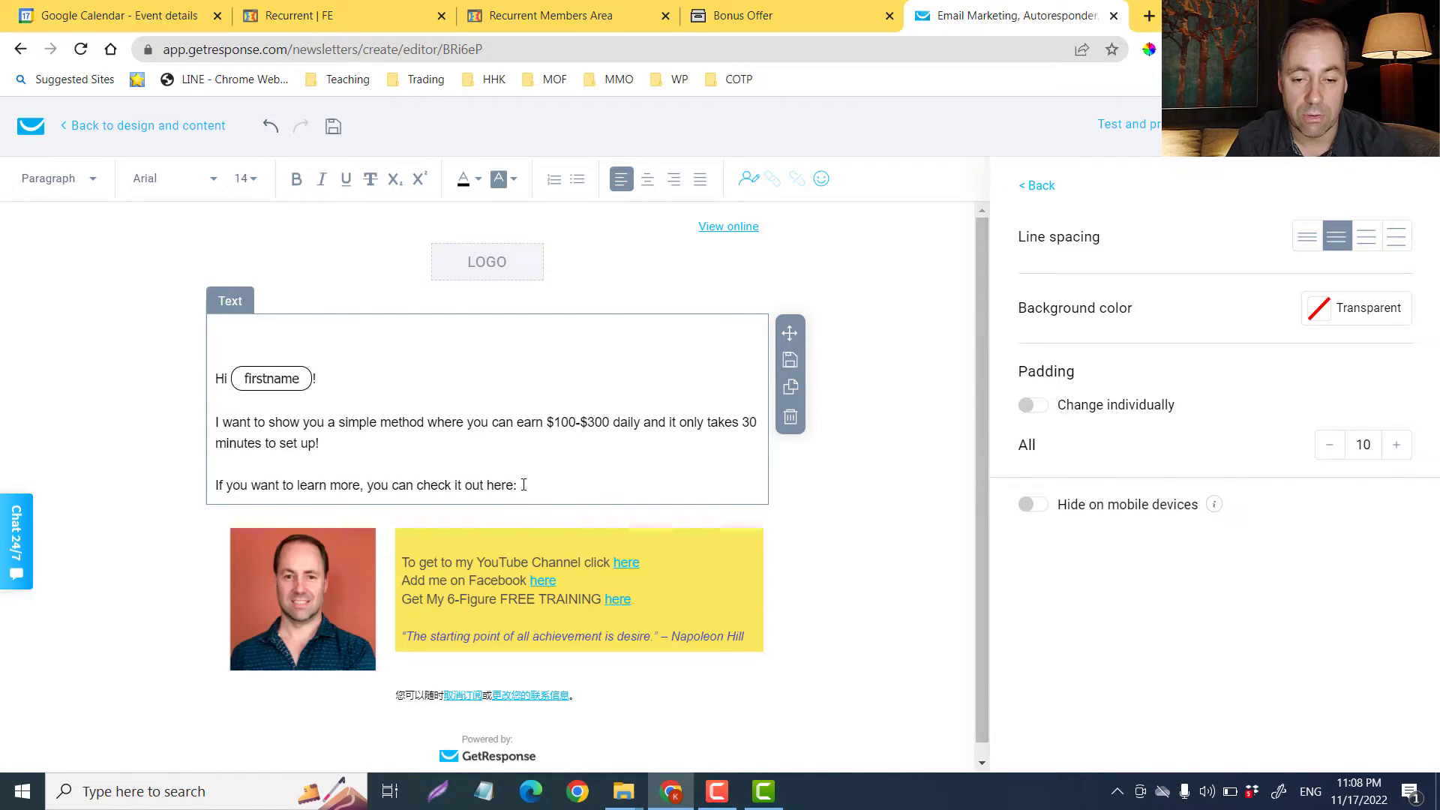
- Link 'you can check it out here:' to the Bonus Offer page's URL
left_click_drag(519, 486, 366, 486)
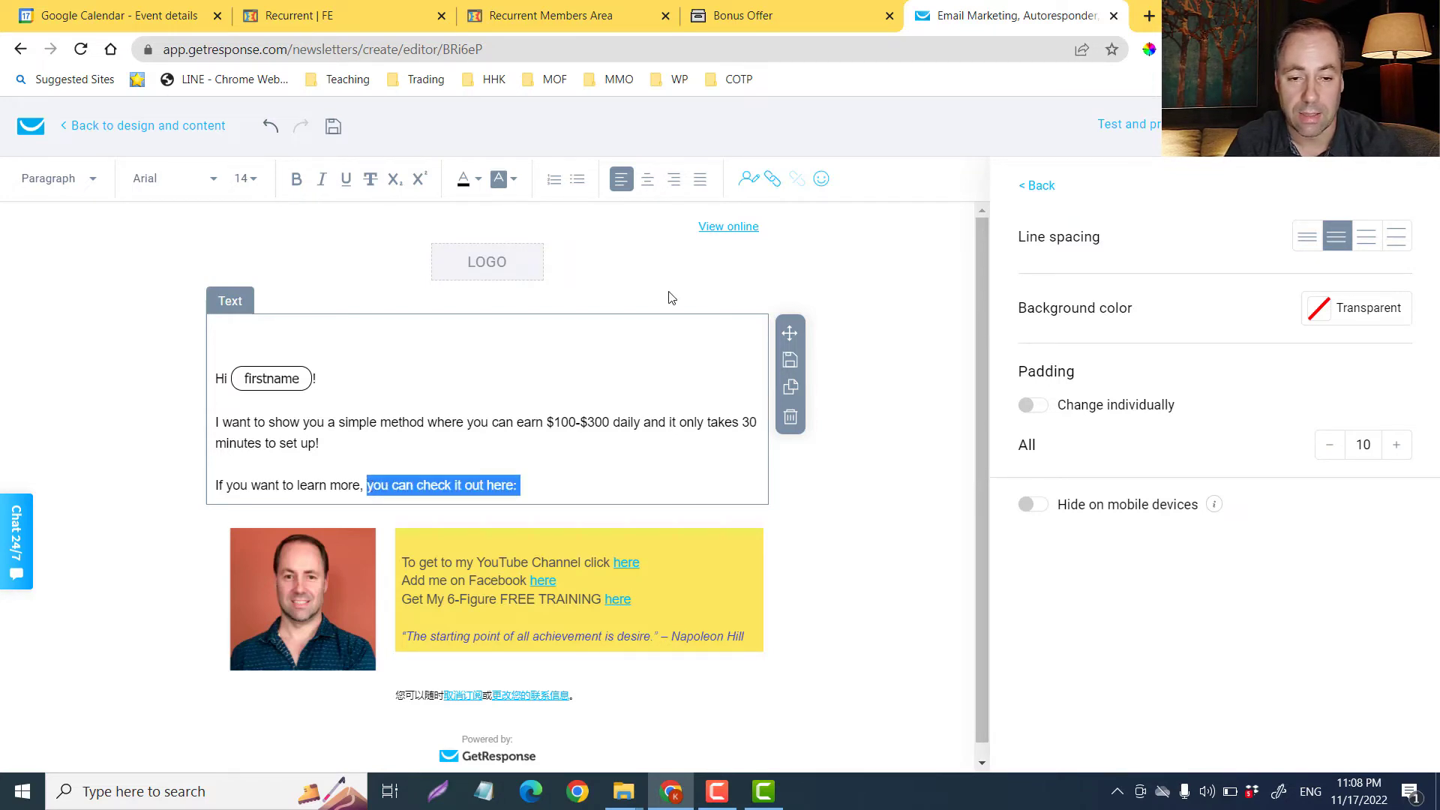
left_click(773, 184)
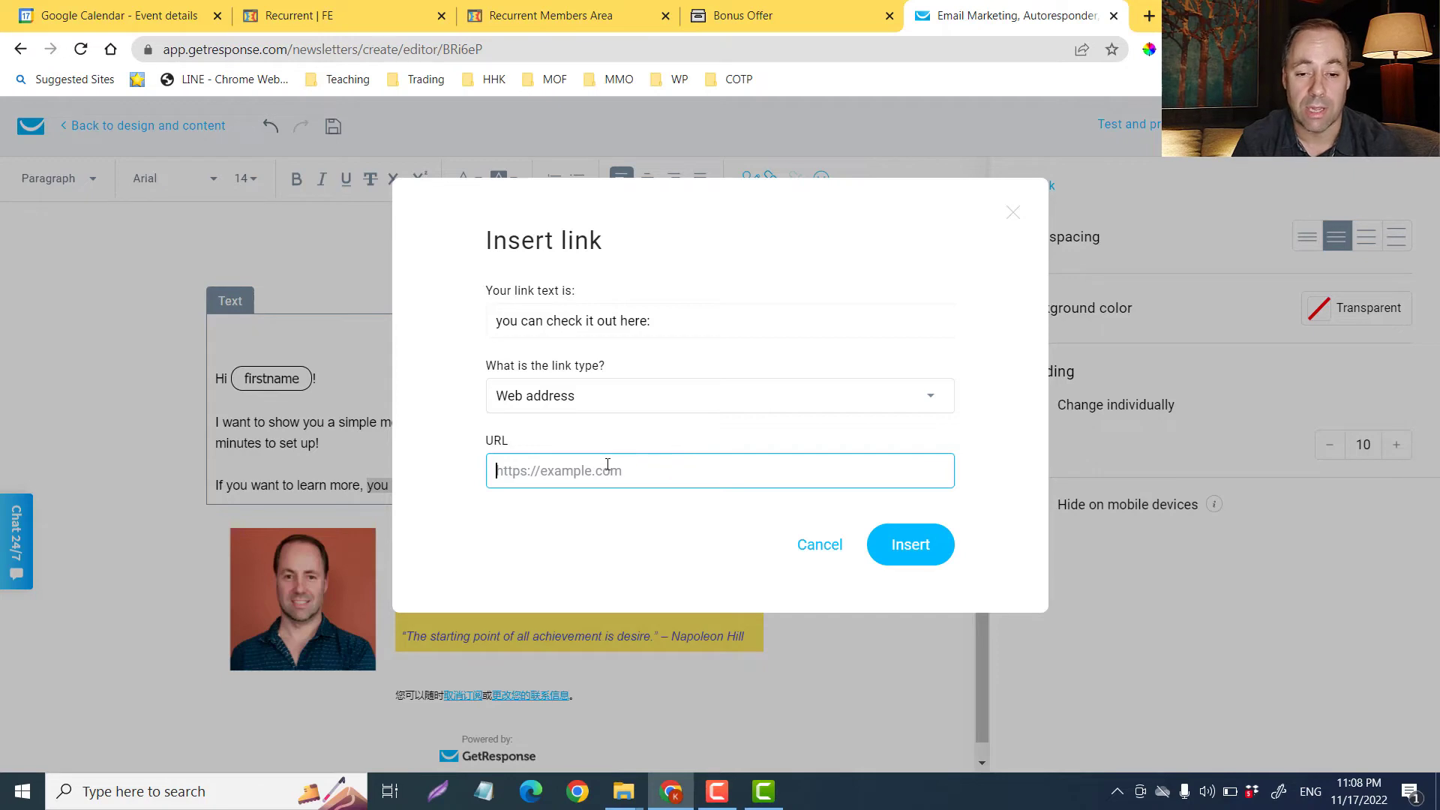
left_click(787, 21)
left_click(371, 46)
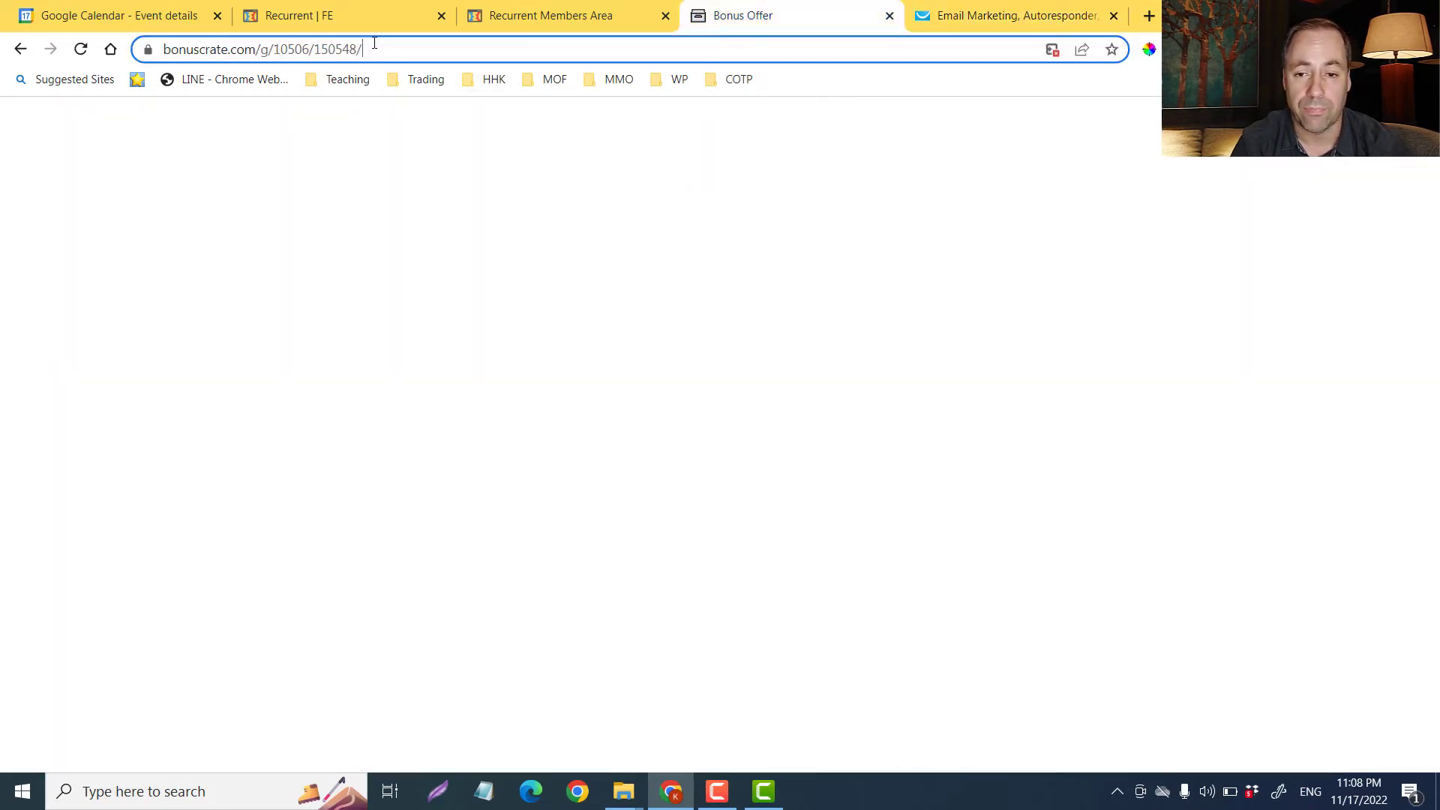
left_click(1033, 15)
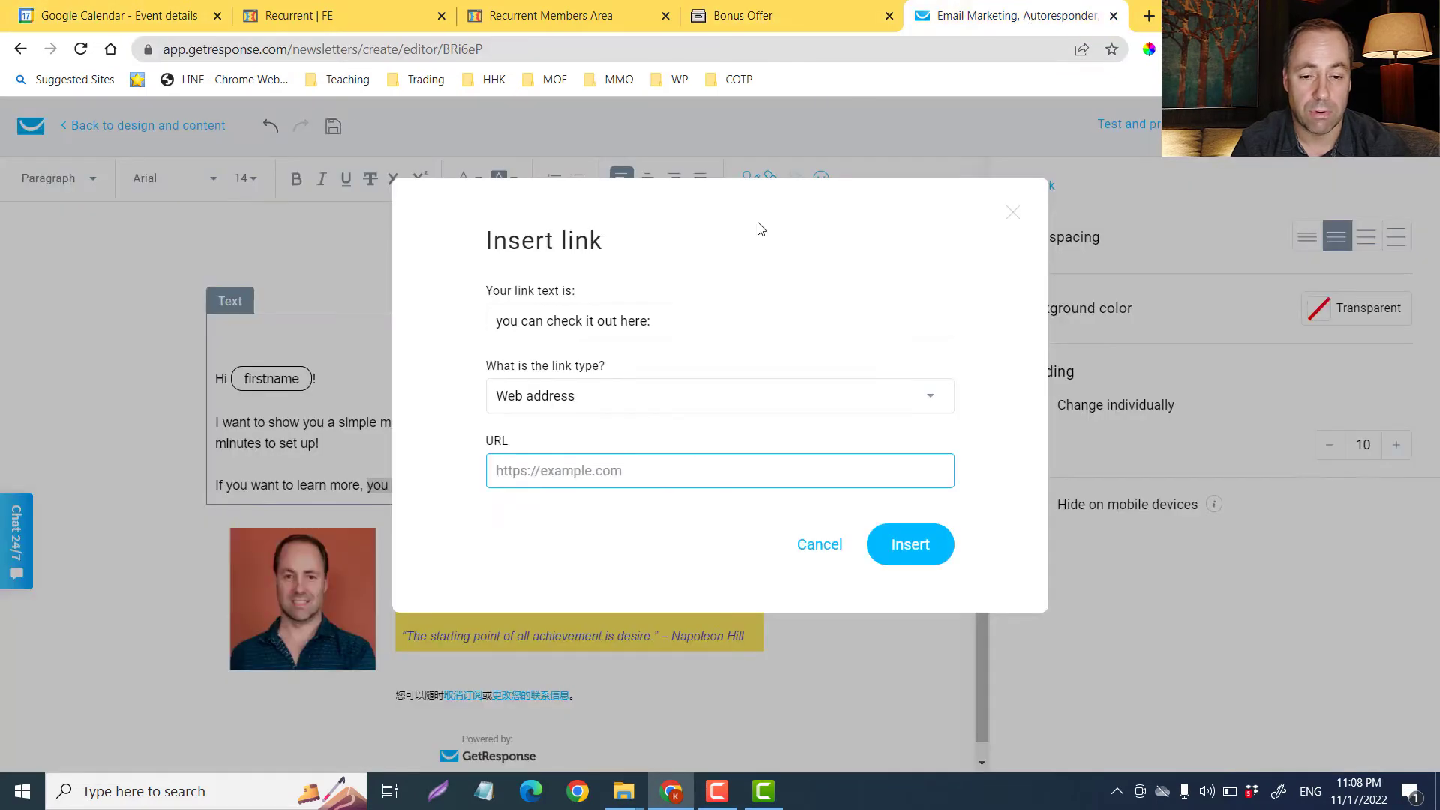
left_click(618, 471)
key("ctrl+v")
left_click(910, 545)
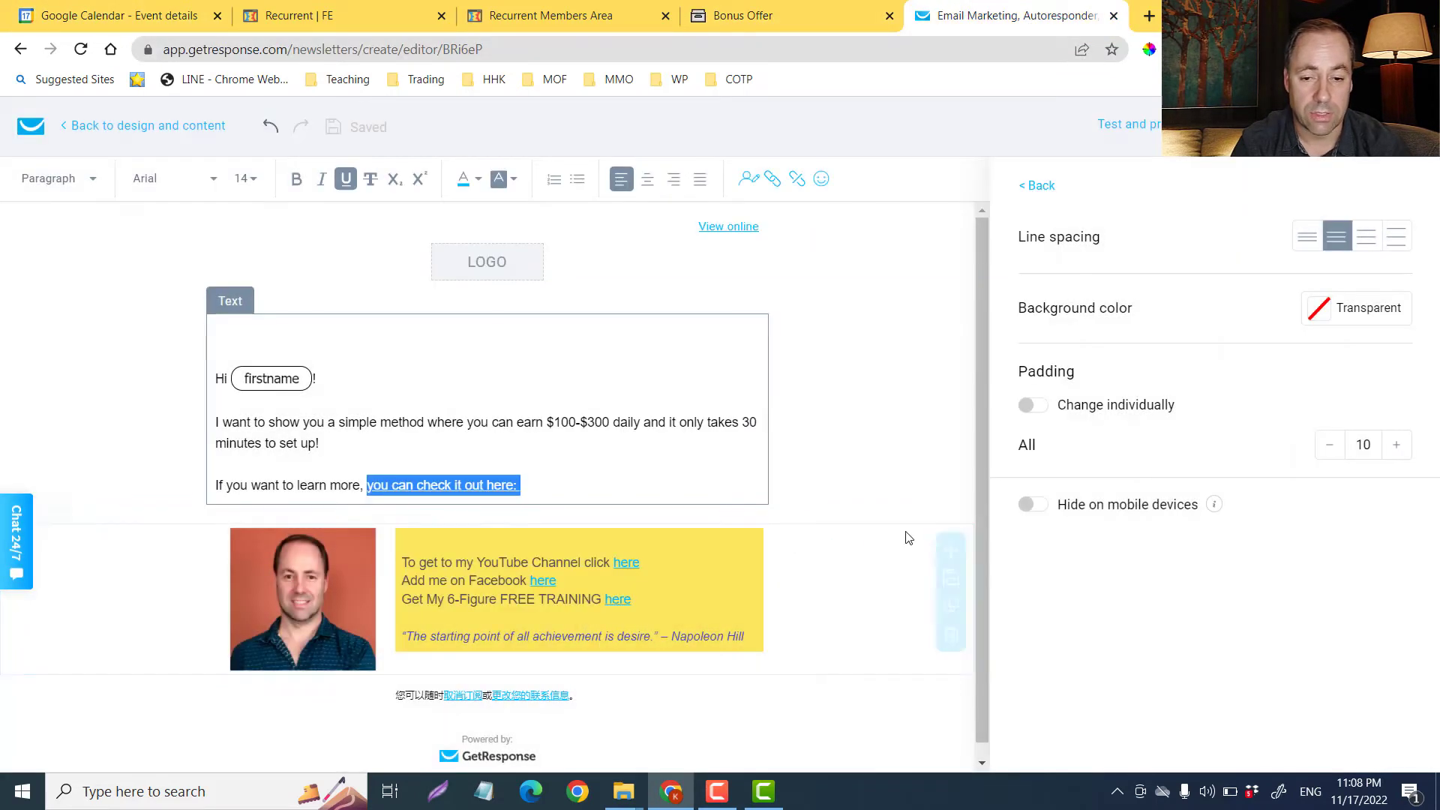
- Add the sign-off 'All the best!' with the sender's first name on the next line
left_click(563, 487)
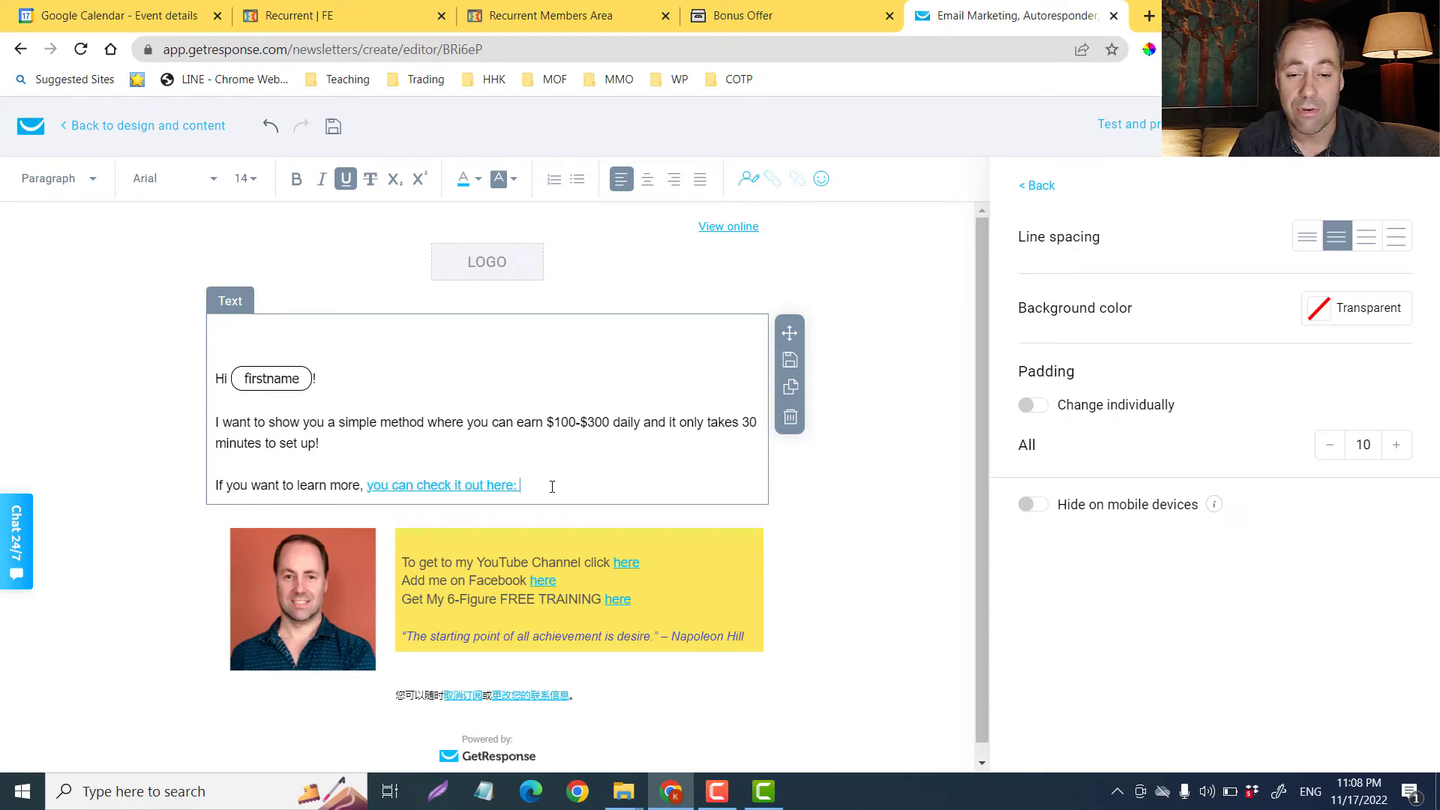
key("Return")
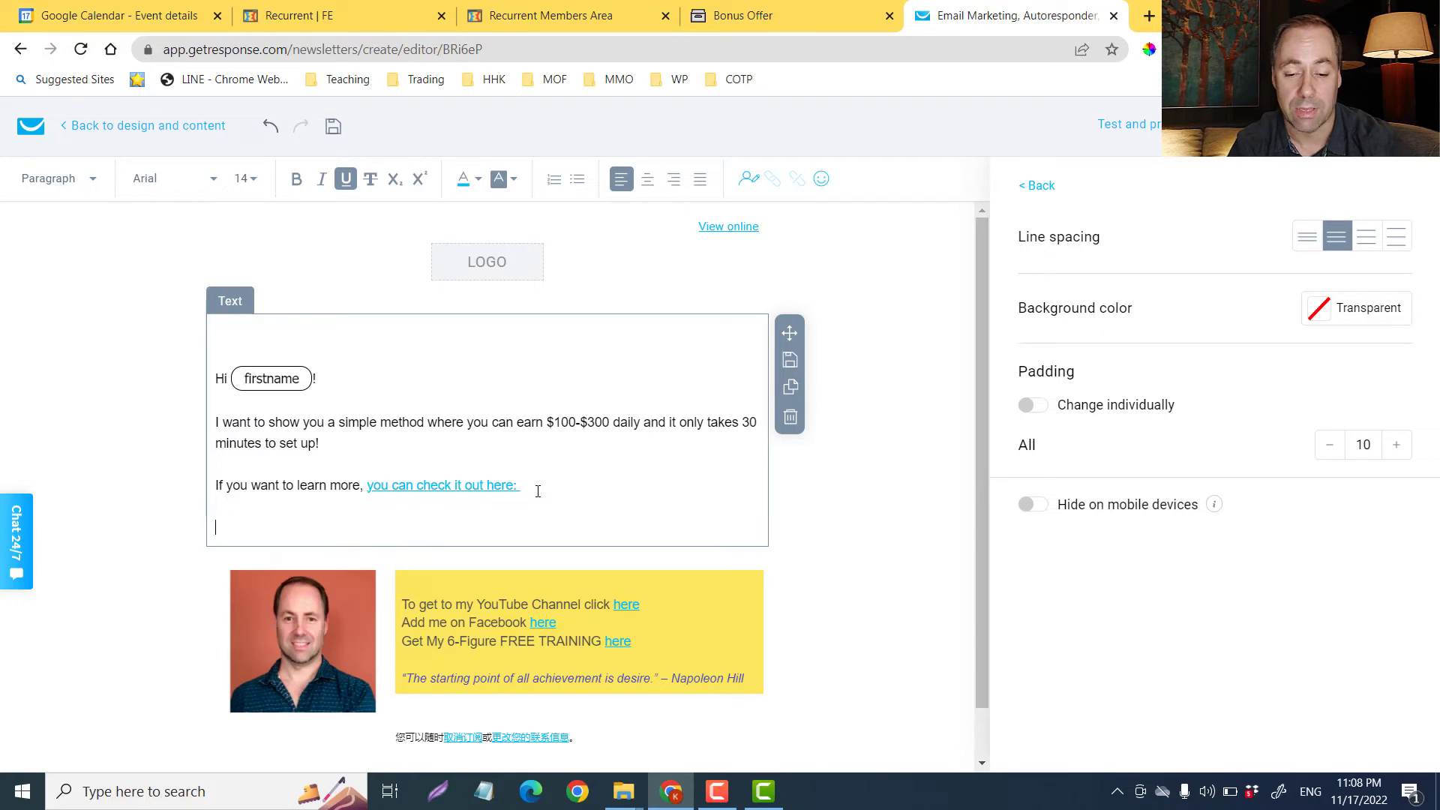
type("Digi")
key("BackSpace")
key("BackSpace")
key("BackSpace")
key("BackSpace")
key("BackSpace")
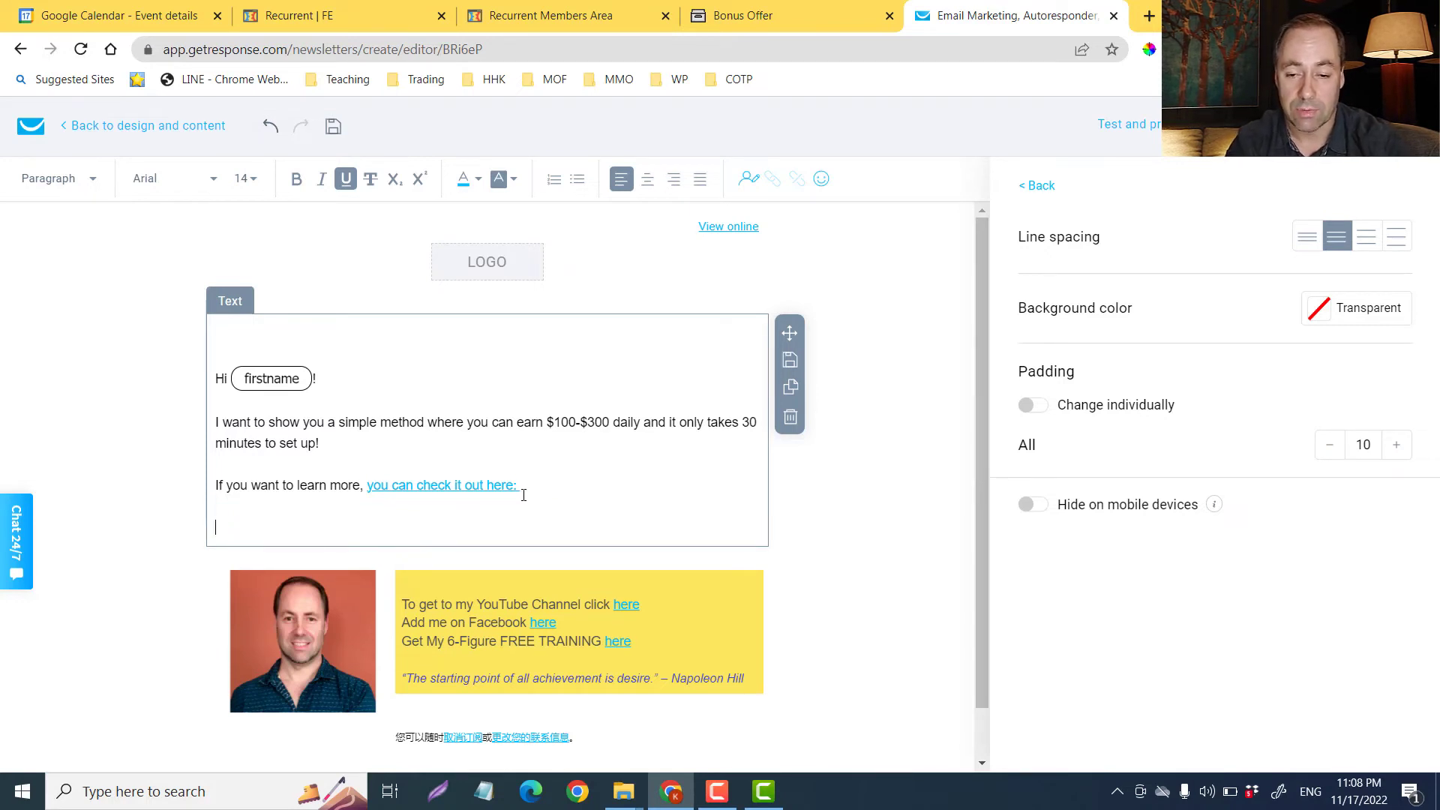
key("Return")
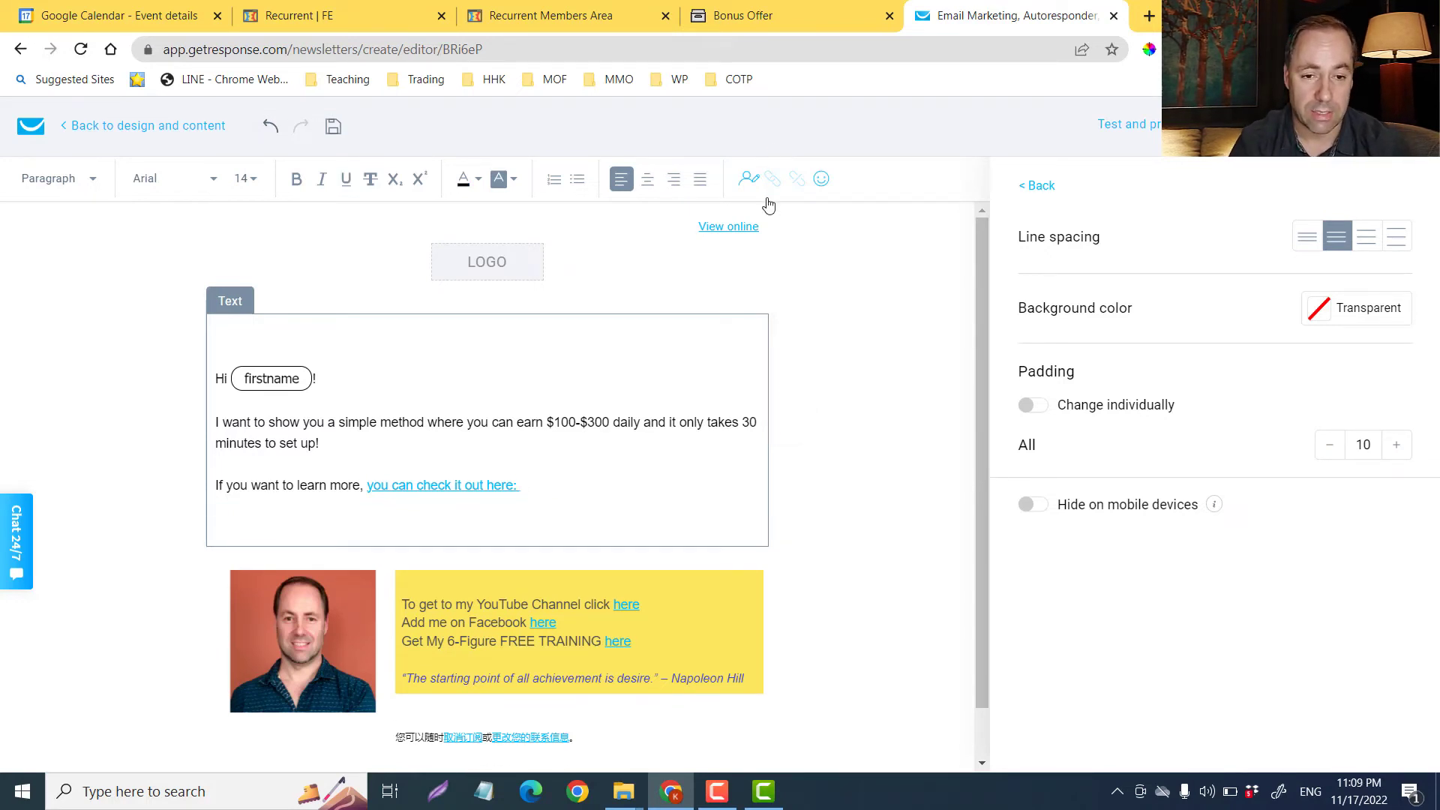
type("All the best!")
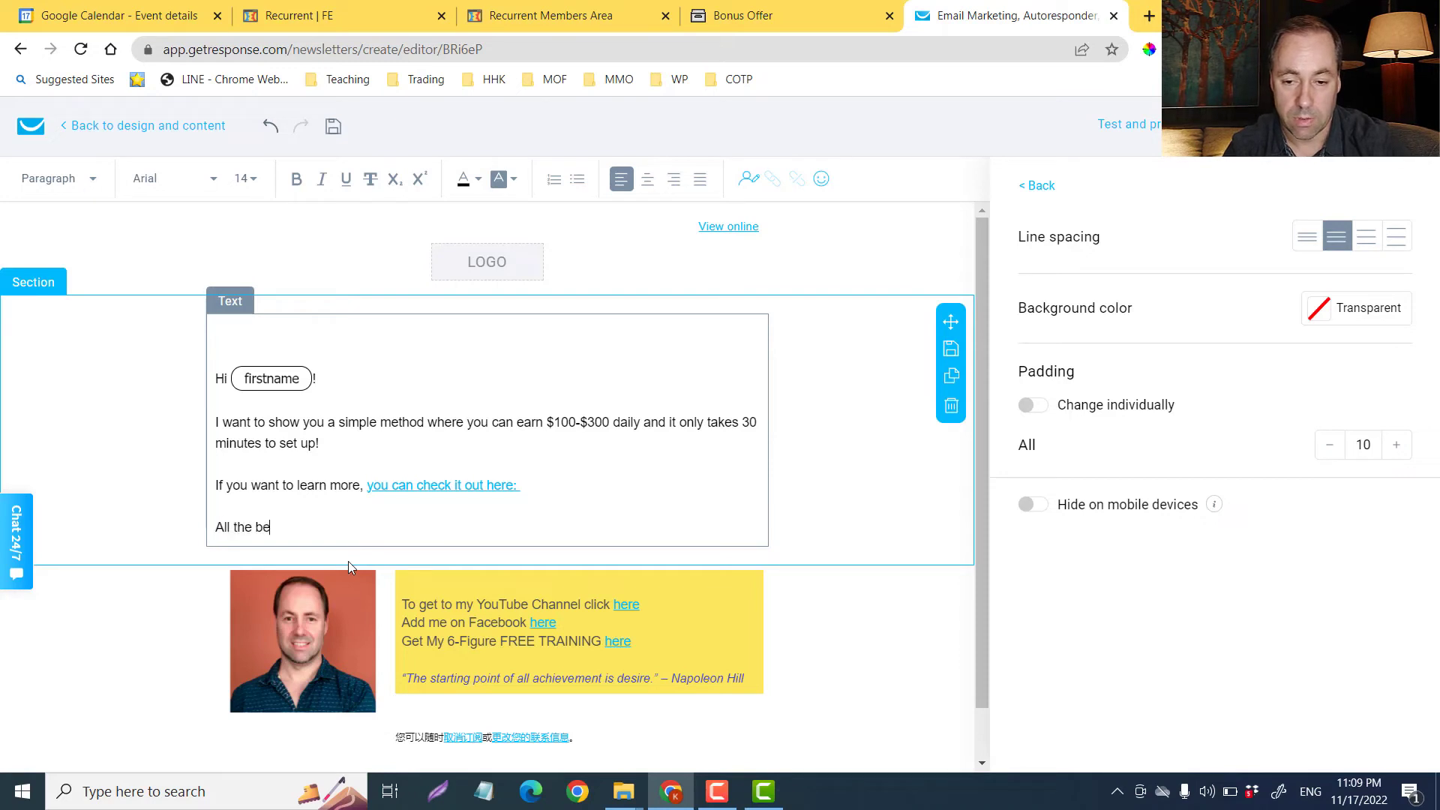
key("Return")
key("Return")
type("Ken")
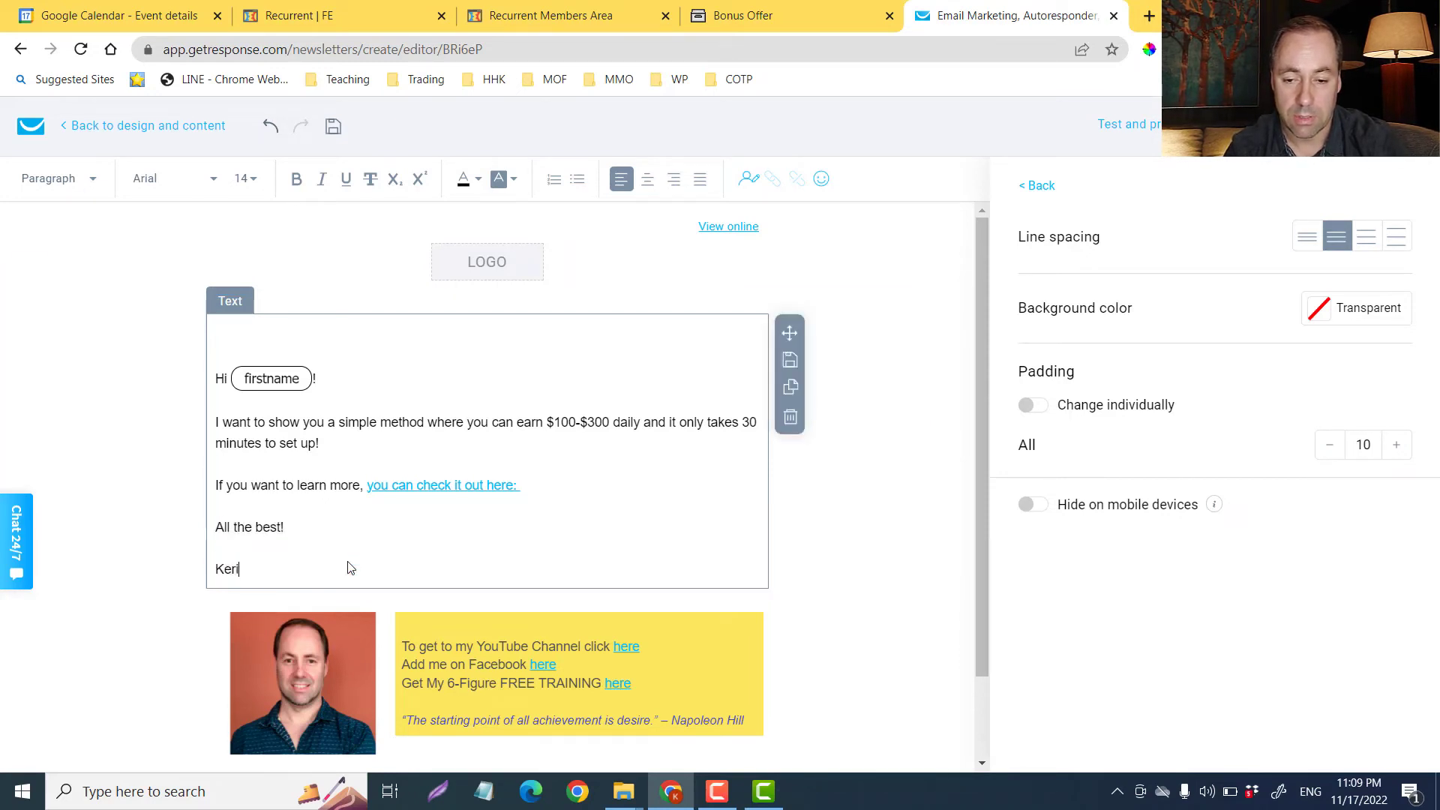
key("BackSpace")
type("iron")
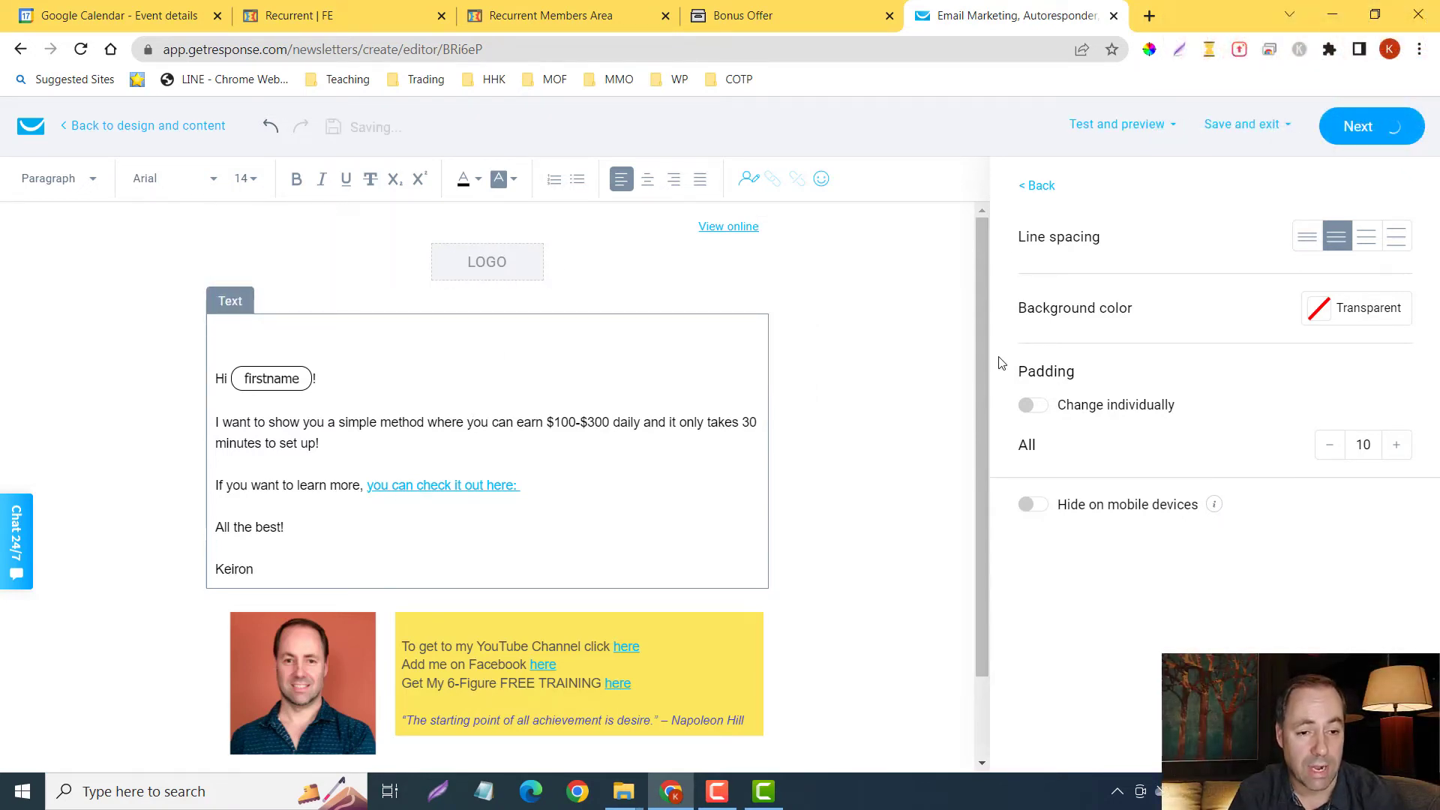
- Check the Send test message form's addresses, cancel it, and review the passed spam check
scroll(473, 308, "down", 4)
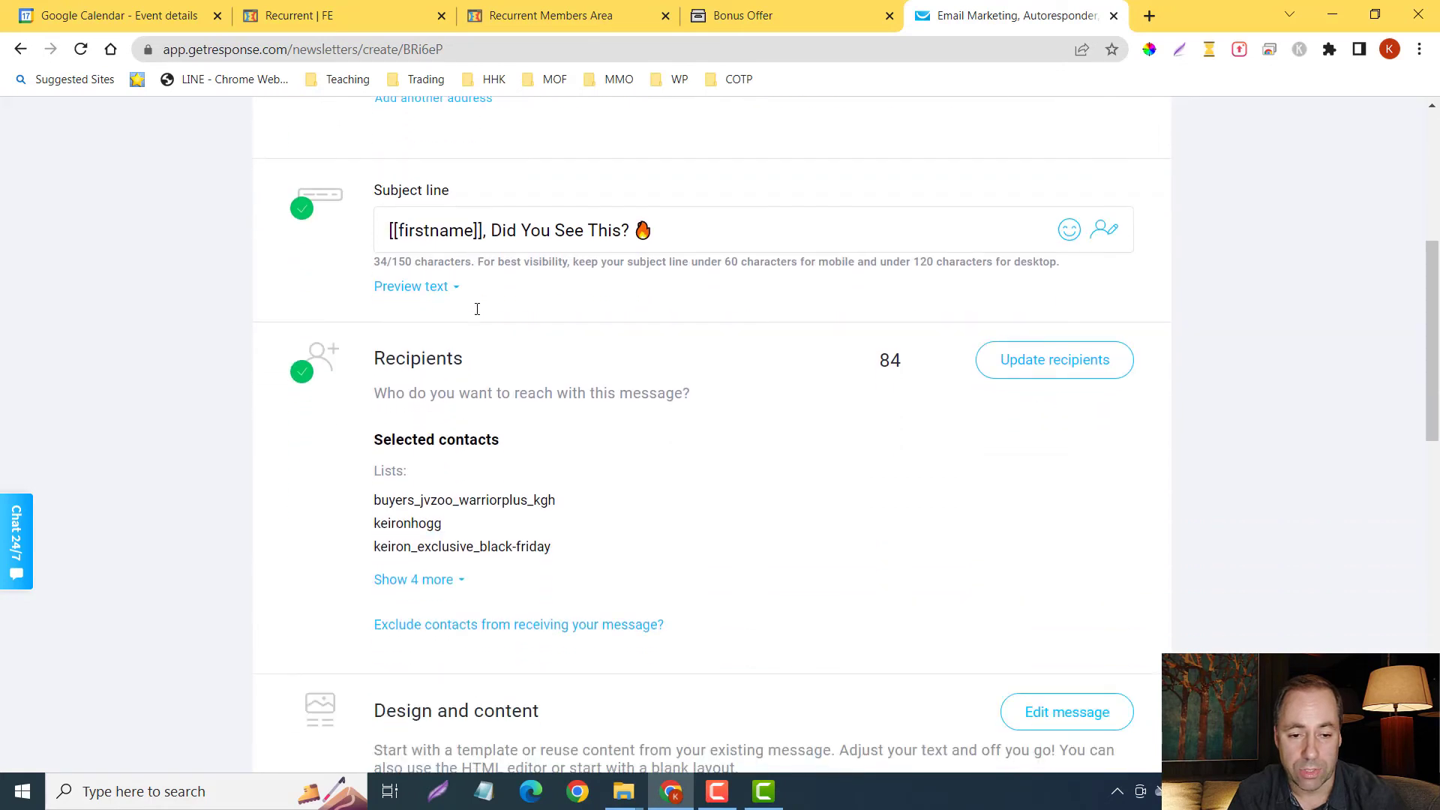
scroll(856, 360, "down", 7)
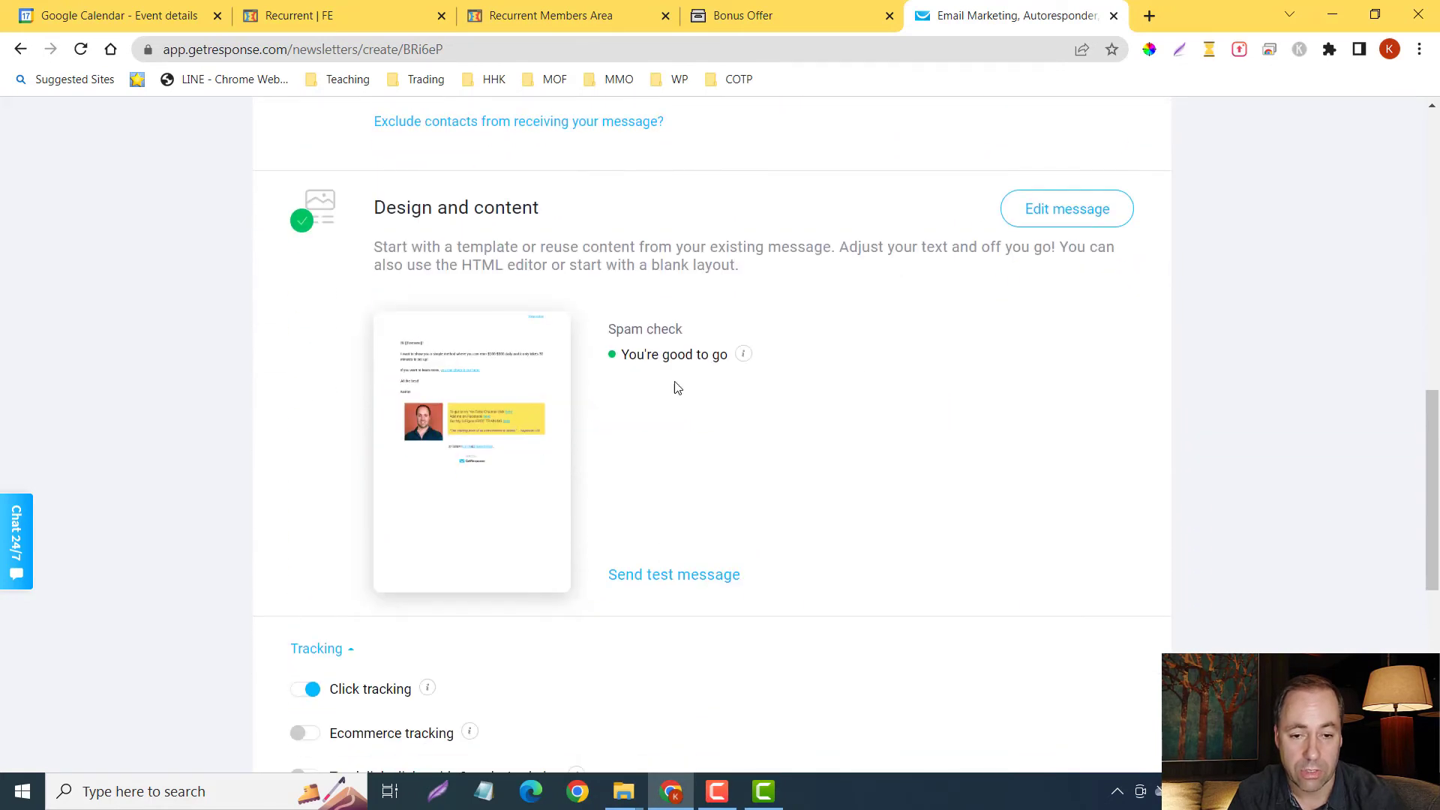
left_click(663, 577)
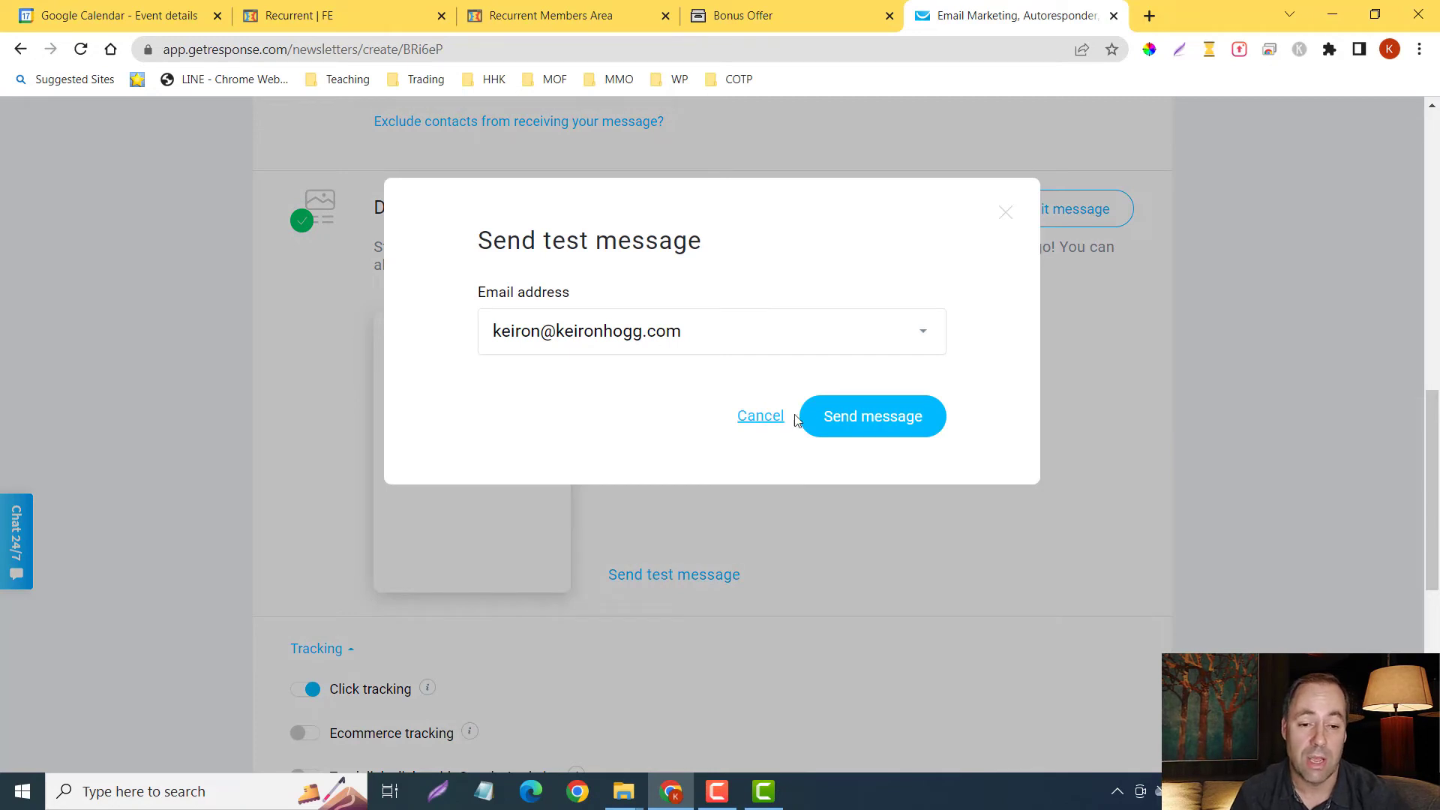
left_click(916, 336)
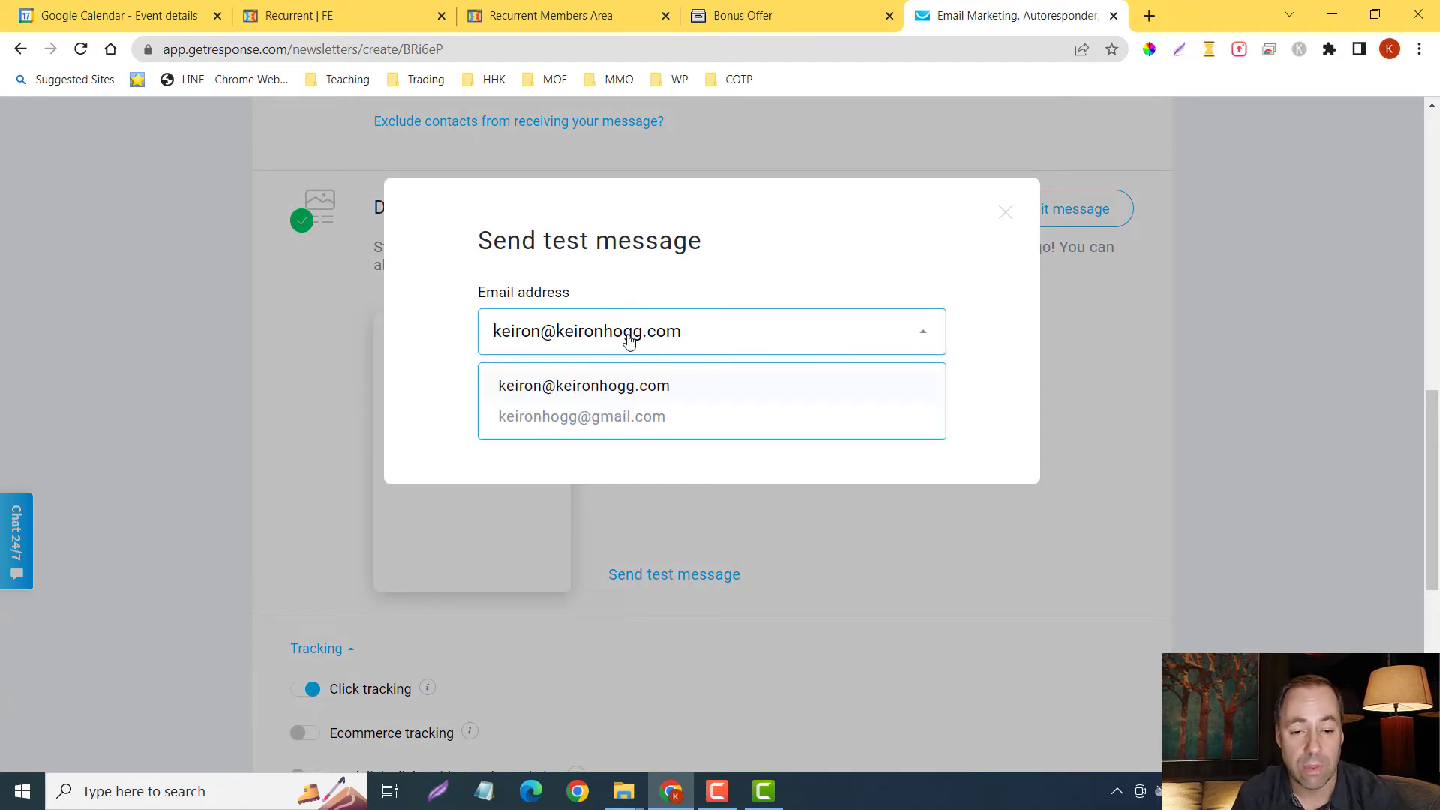
left_click(1048, 377)
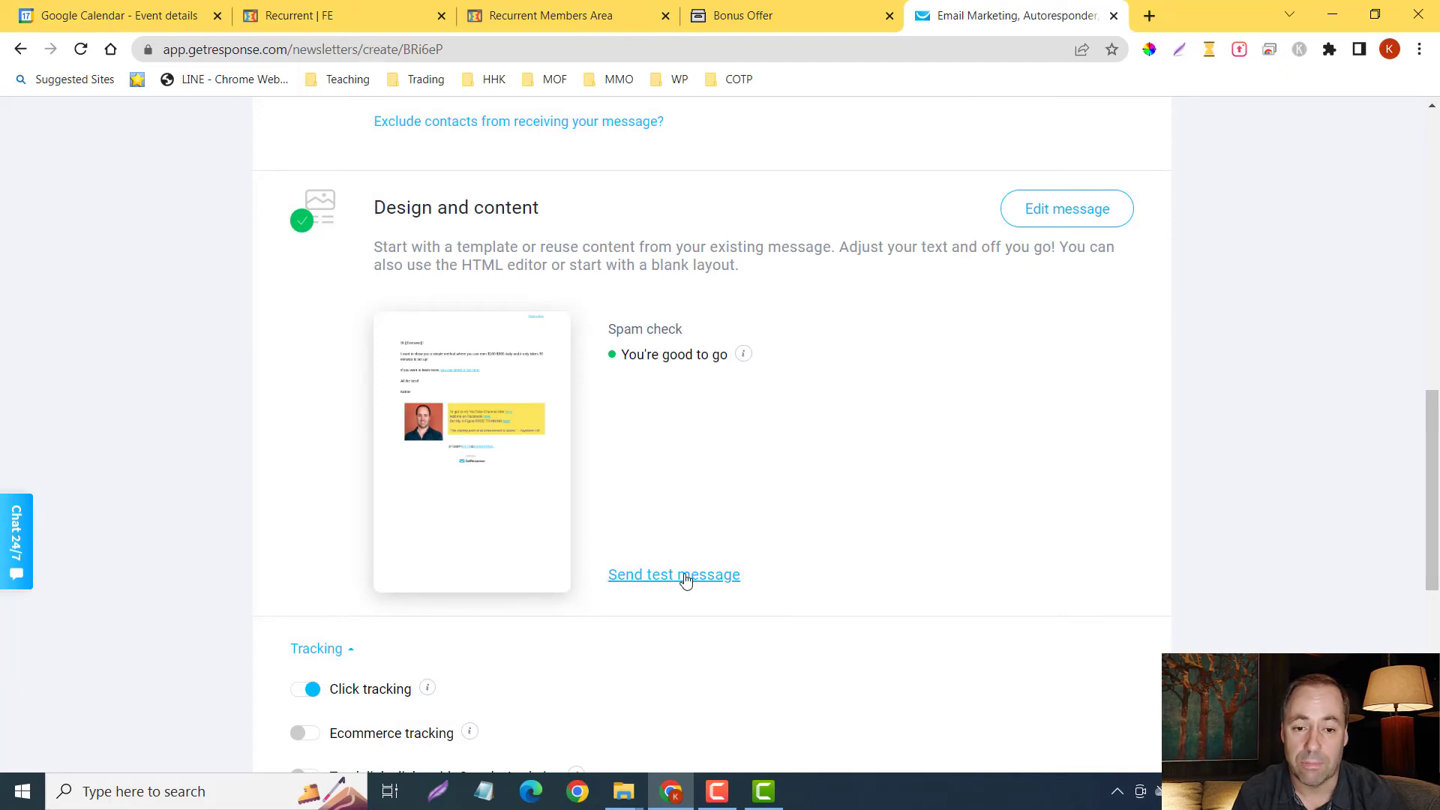
left_click(709, 577)
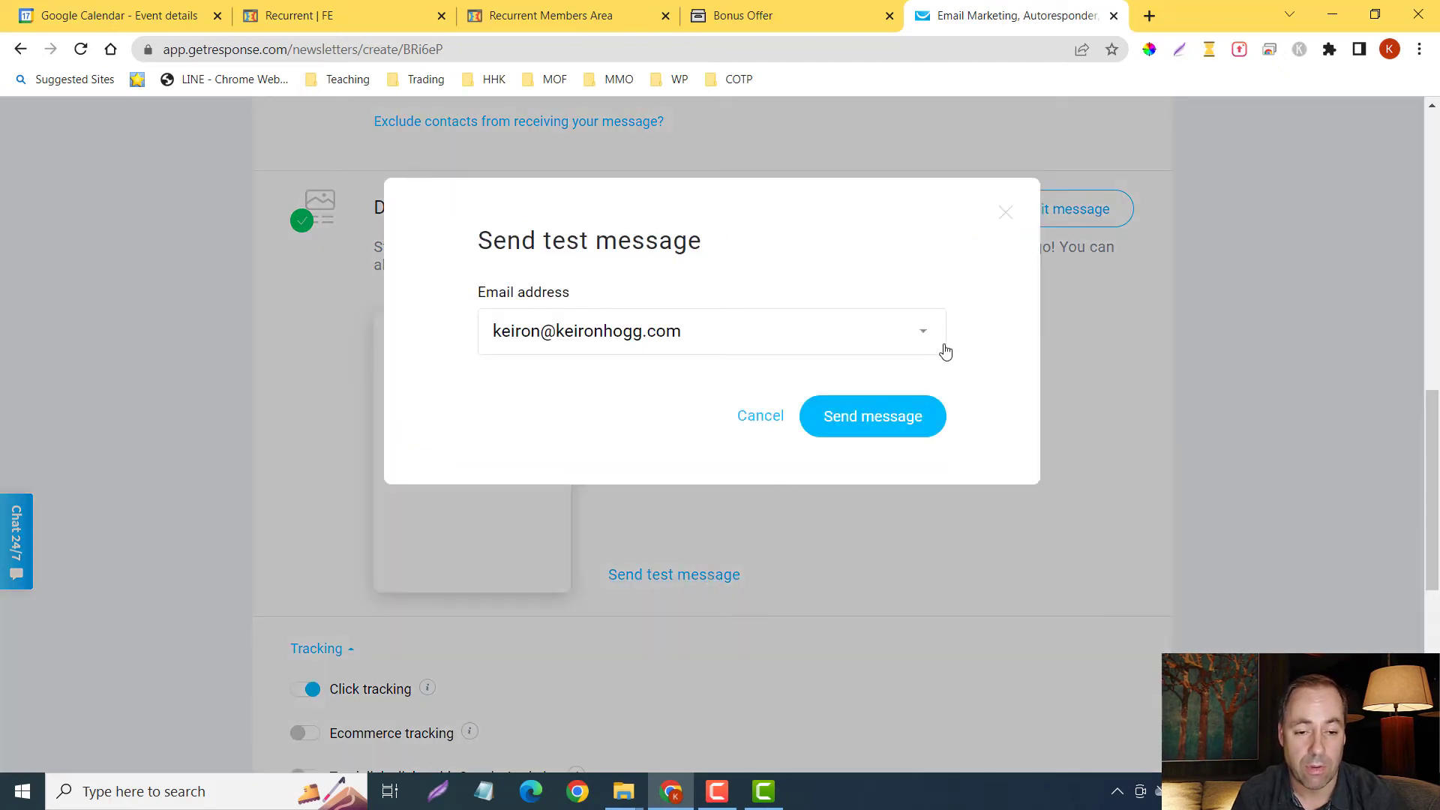
left_click(1115, 373)
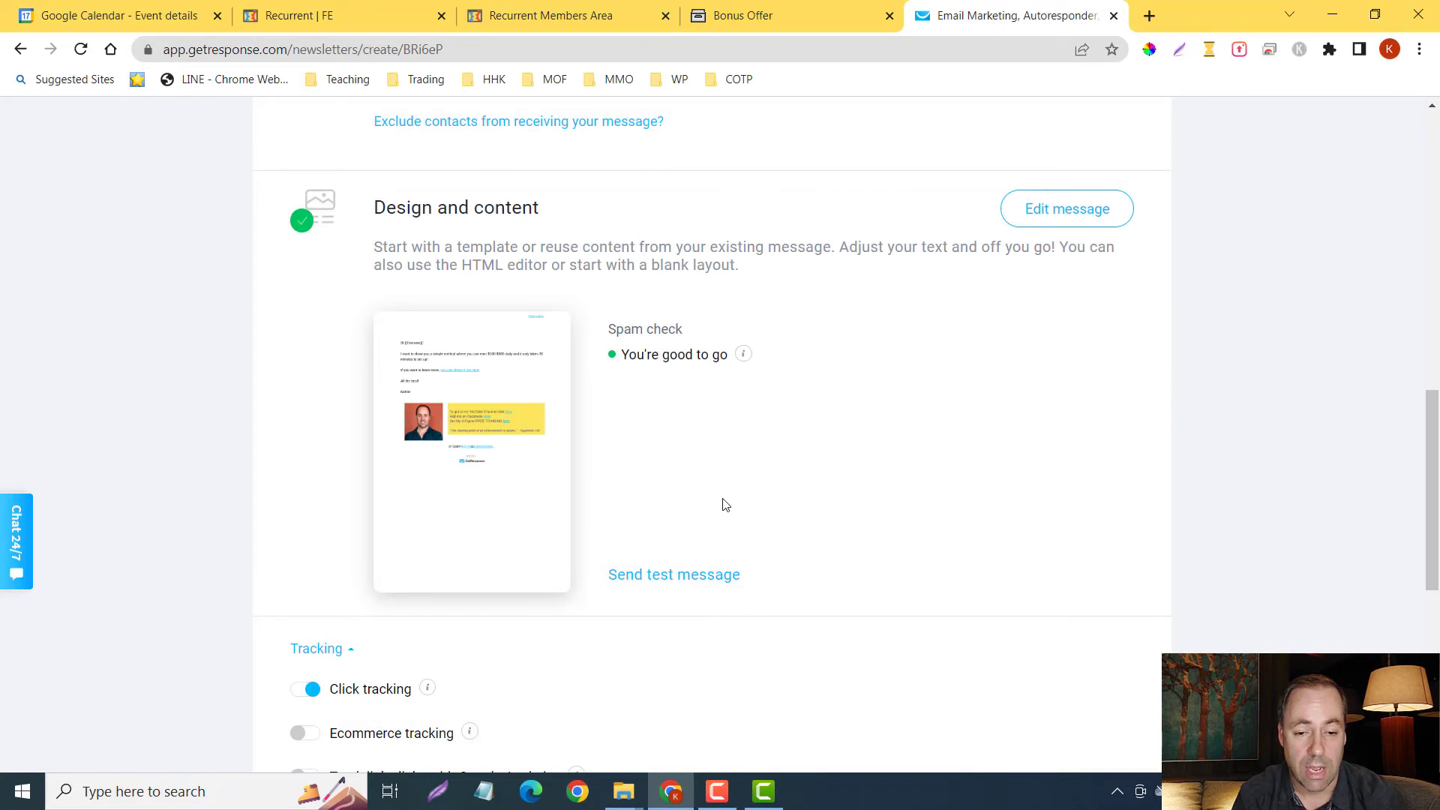
scroll(724, 501, "down", 6)
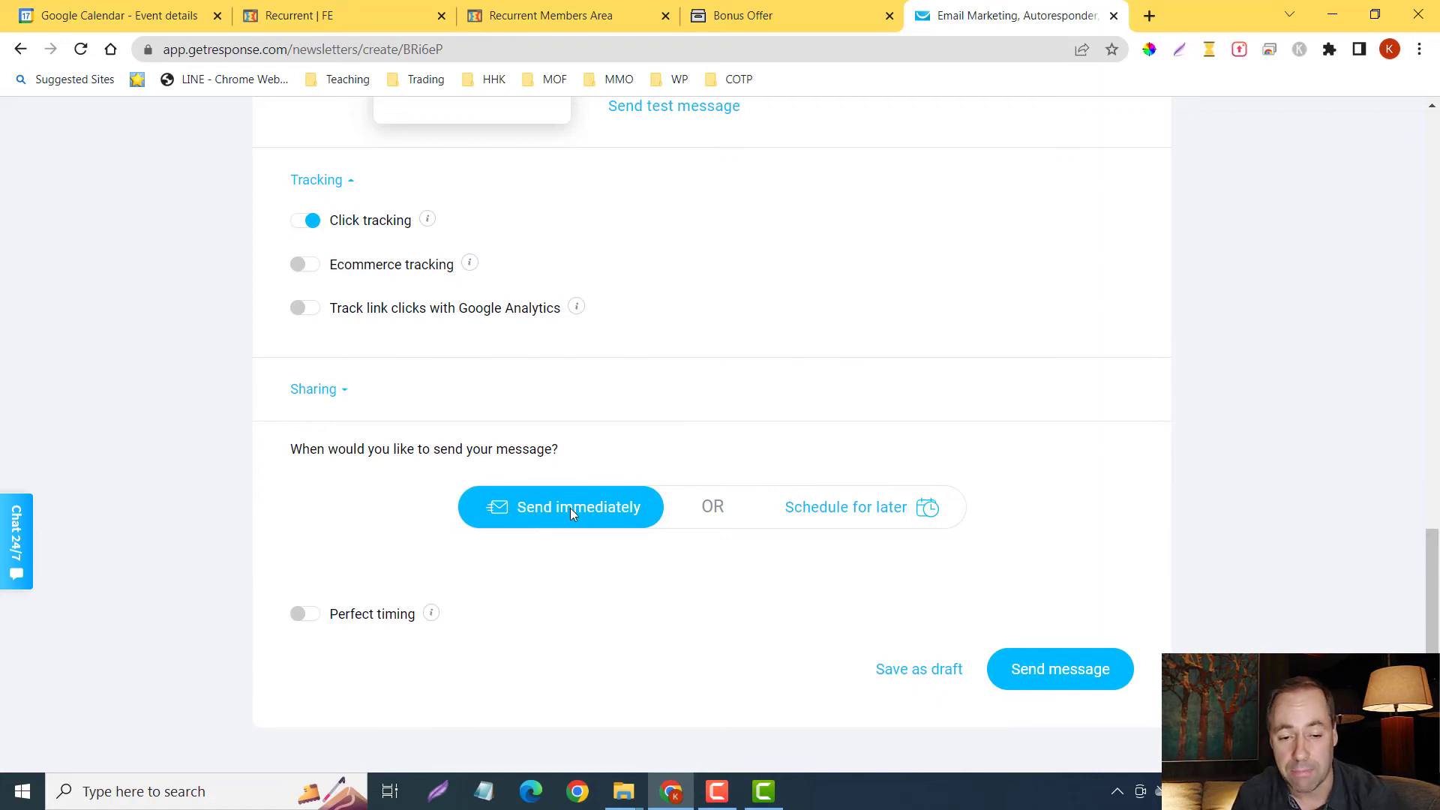
- Schedule the newsletter for Nov 18, 2022 at 12:15 AM, Taiwan time zone
left_click(828, 524)
scroll(780, 511, "down", 3)
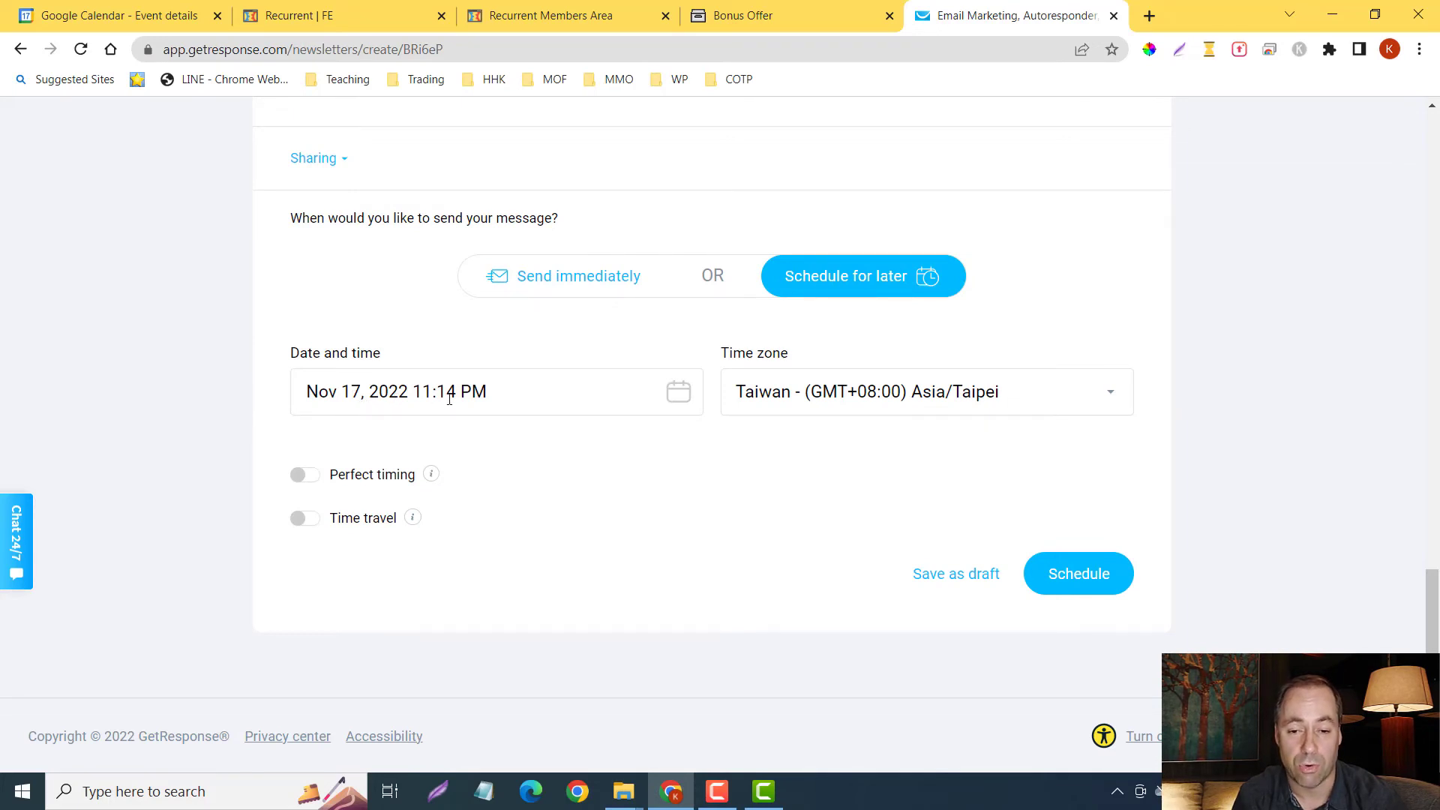
left_click(679, 393)
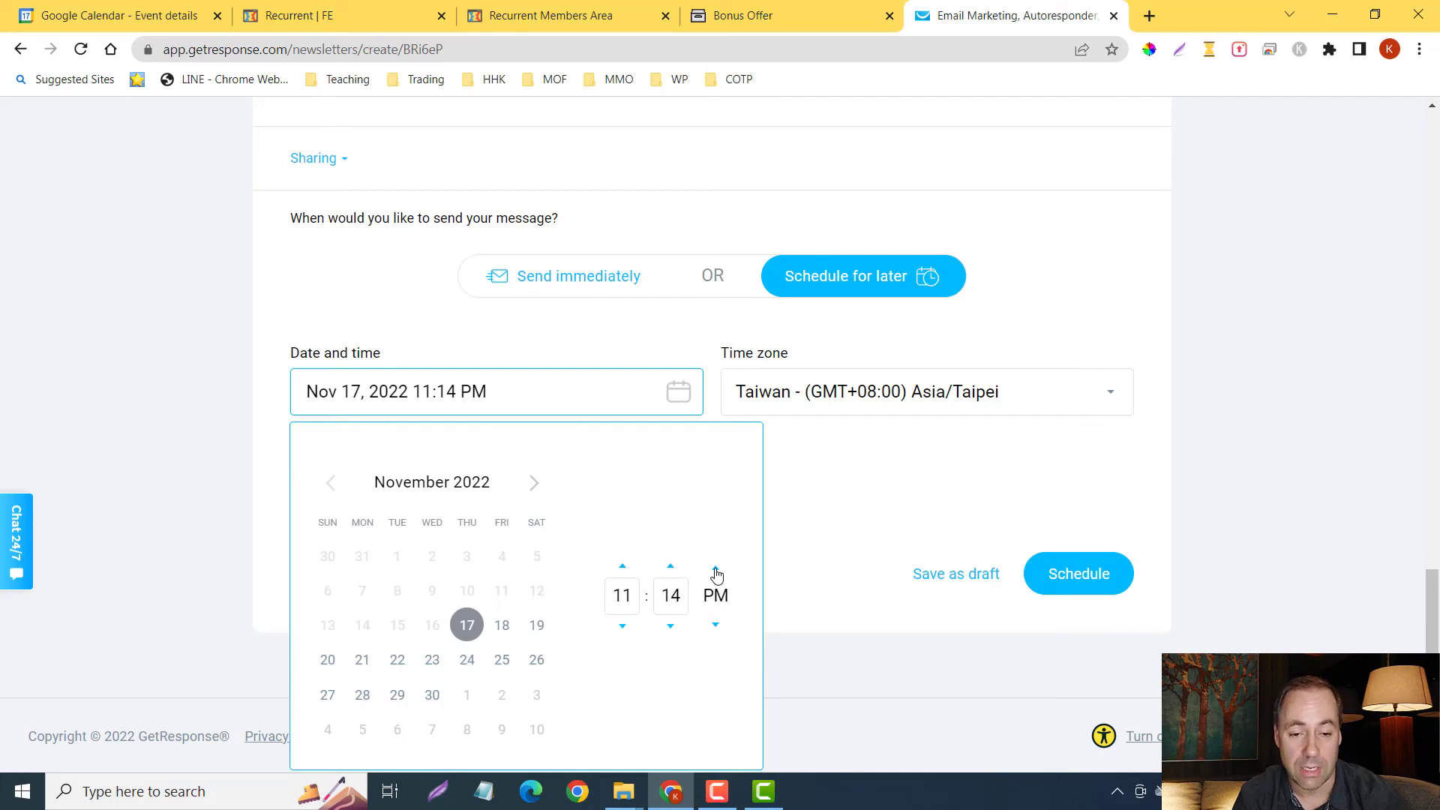
left_click(624, 568)
left_click(669, 568)
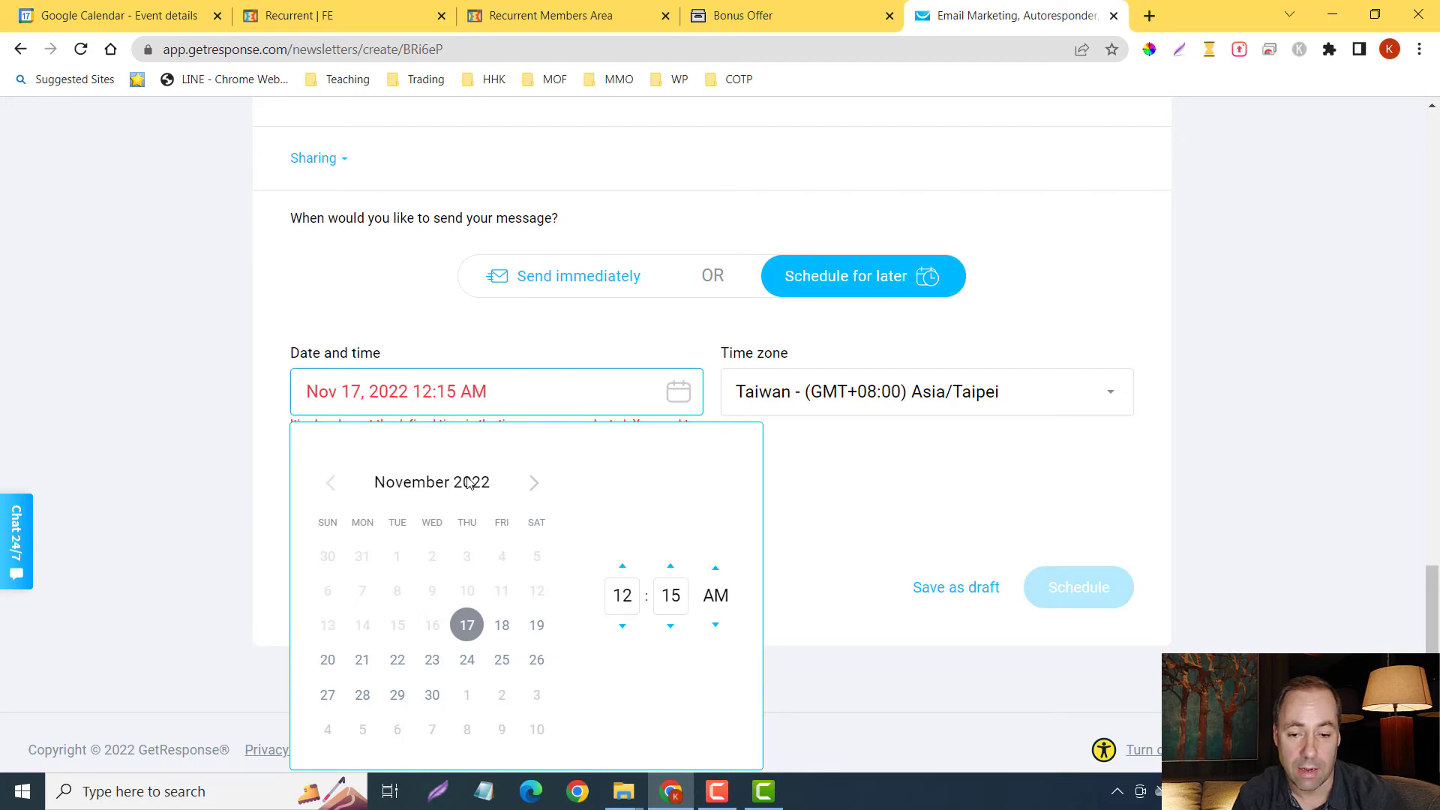
left_click(533, 485)
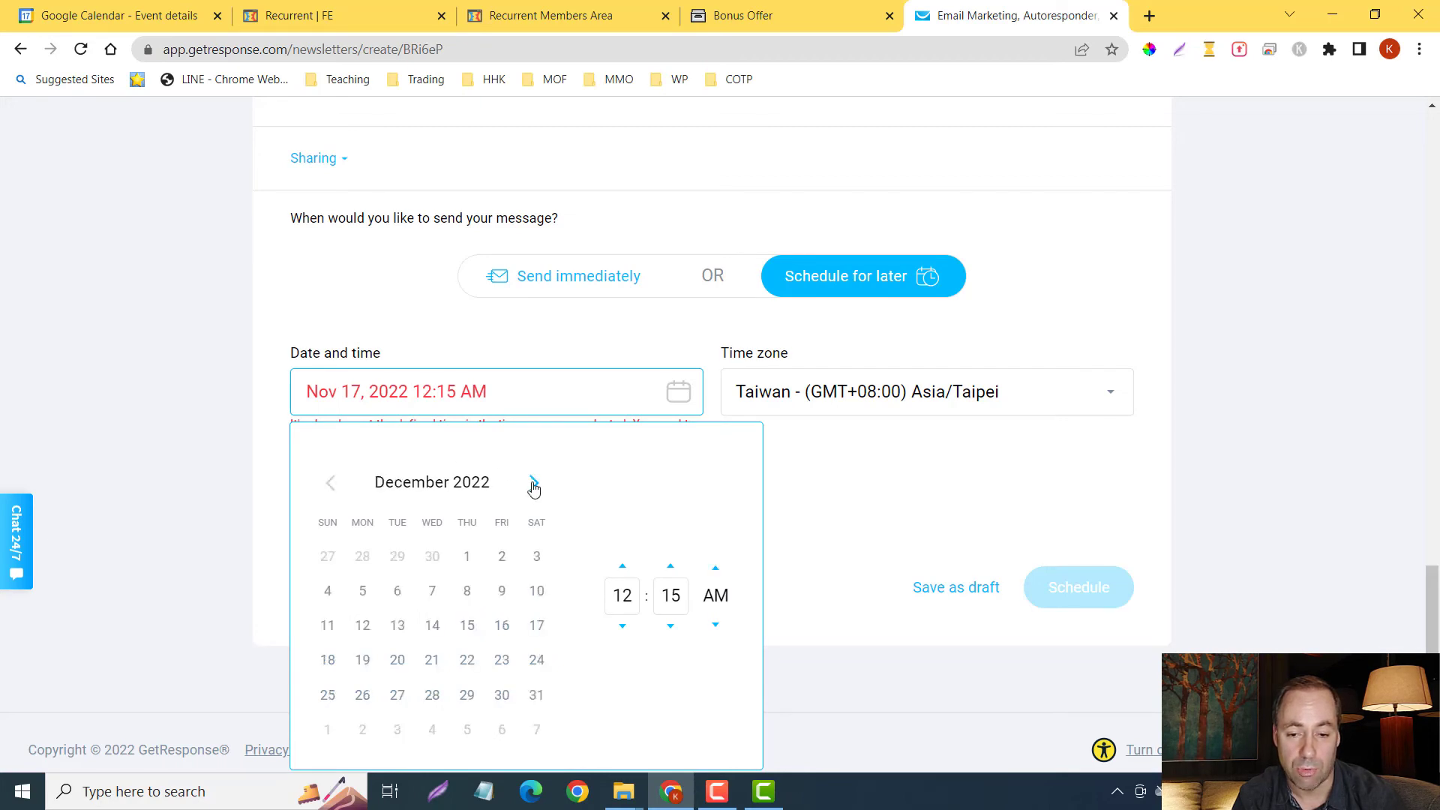
left_click(329, 484)
left_click(499, 629)
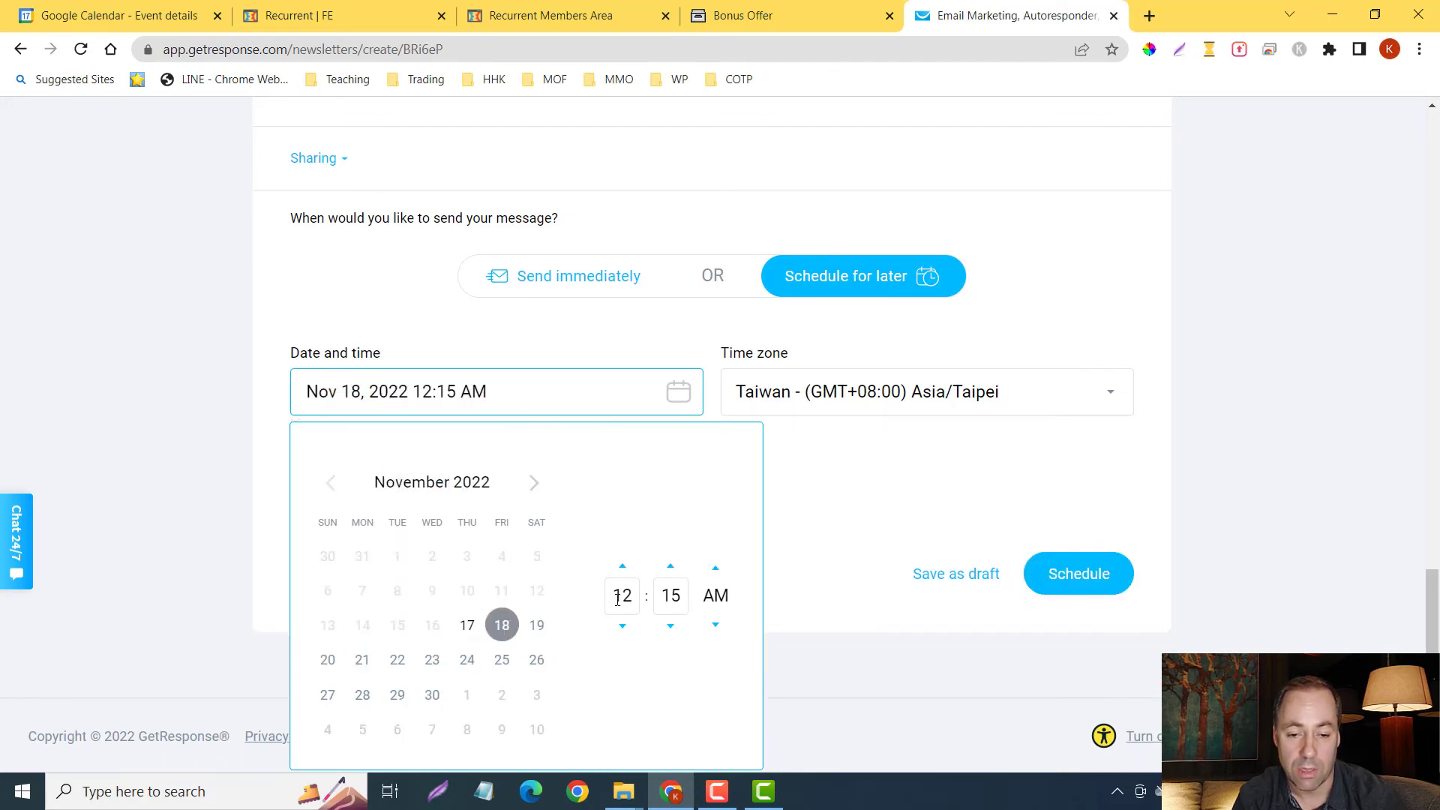